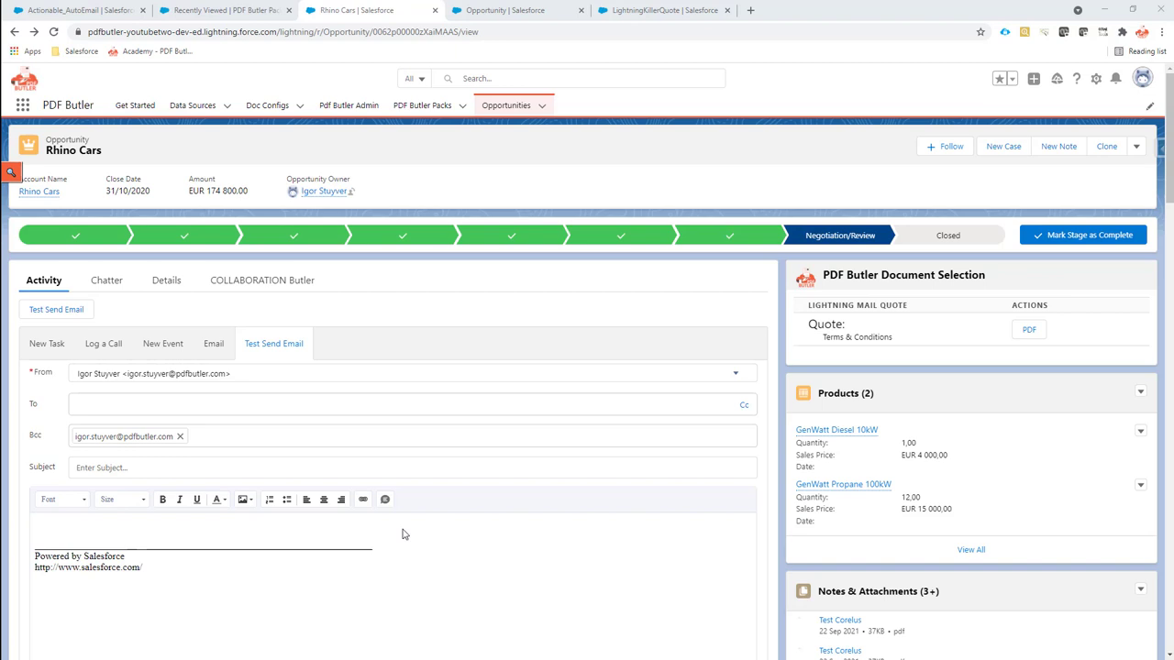
Step: Review the LightningKillerQuote email template, the Opportunity actions list and the Rhino Cars opportunity, checking the template's related entity type
click(660, 16)
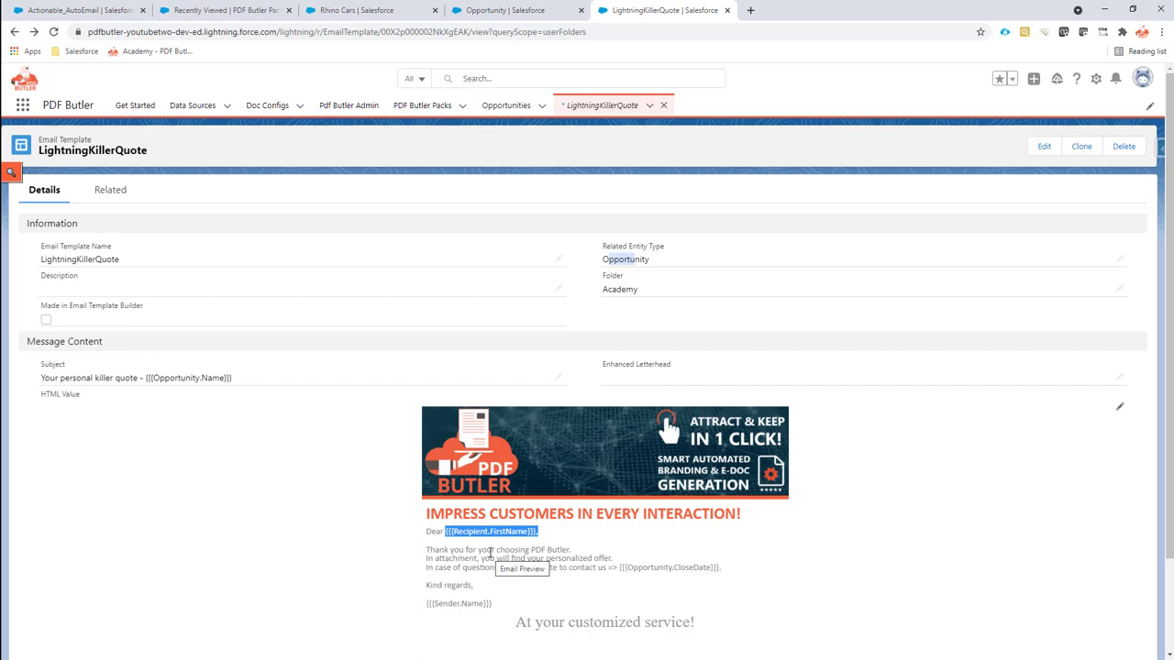
click(491, 9)
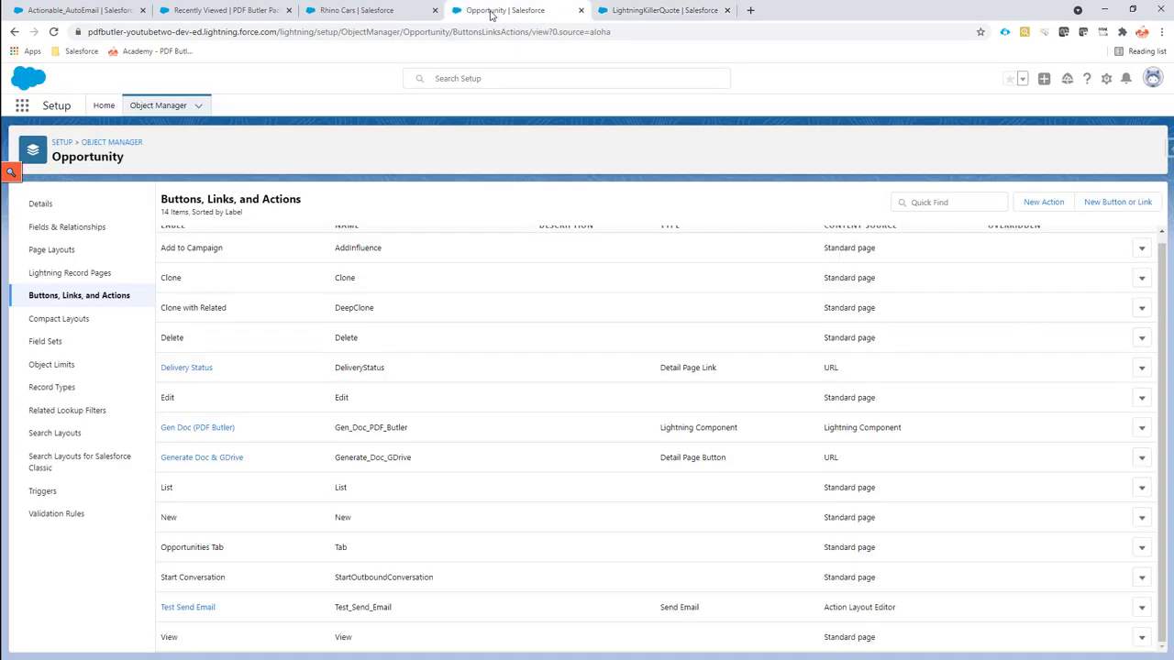
click(413, 11)
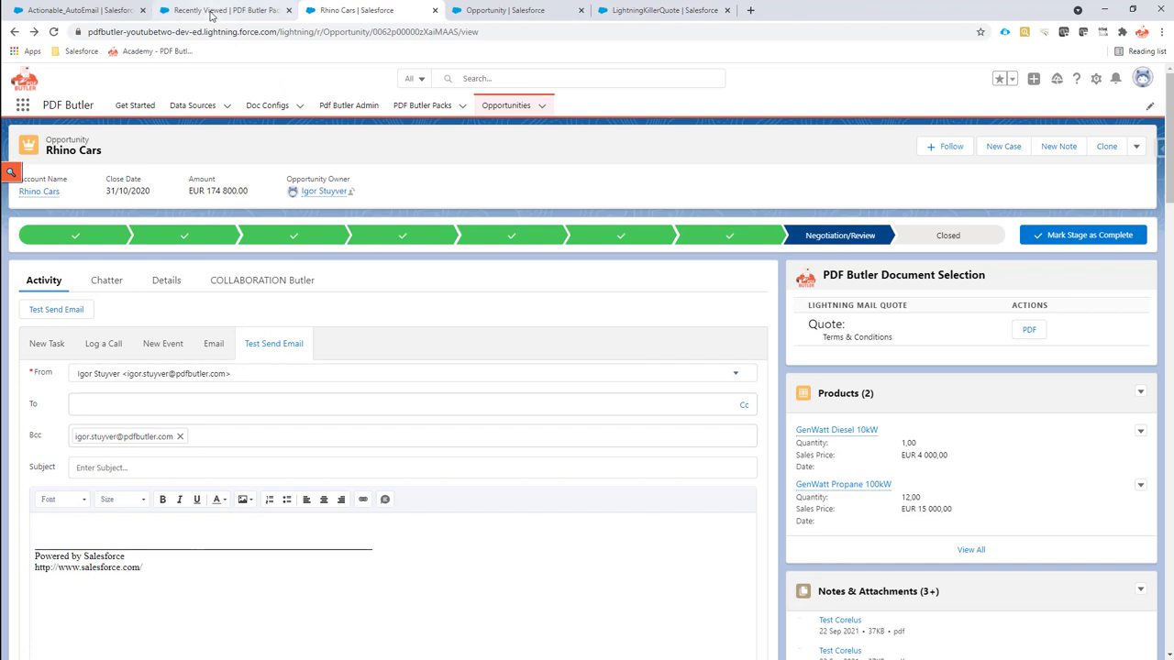
click(672, 15)
drag(606, 259, 651, 260)
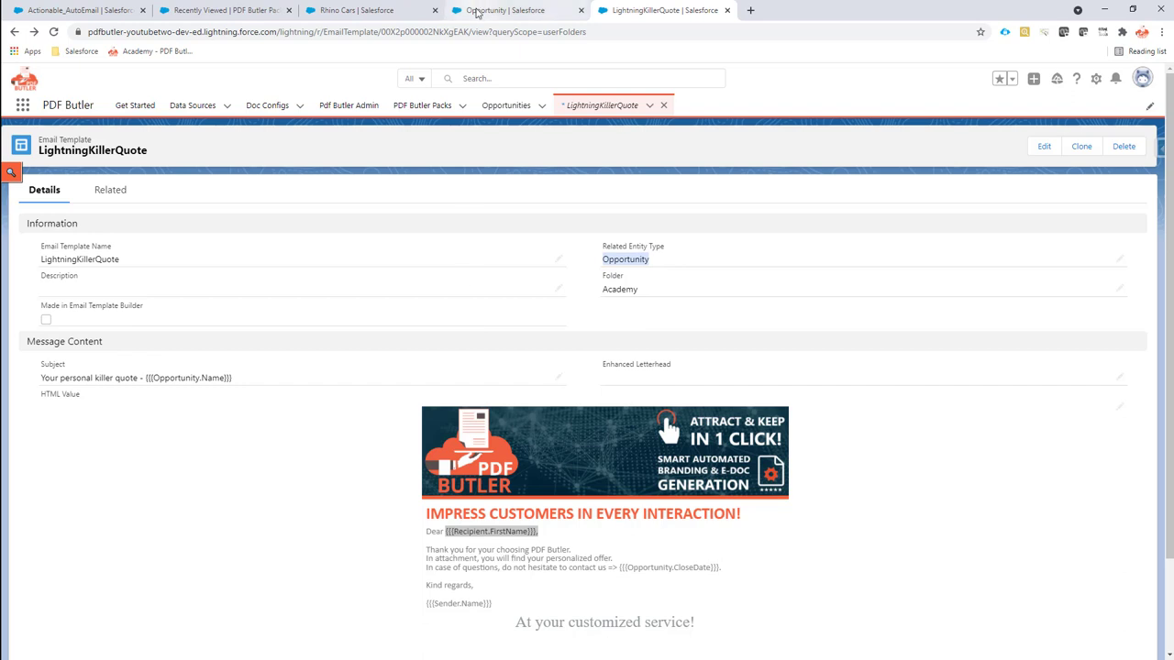
Step: Open the Test Send Email action of the Opportunity object and examine its type and label
click(476, 12)
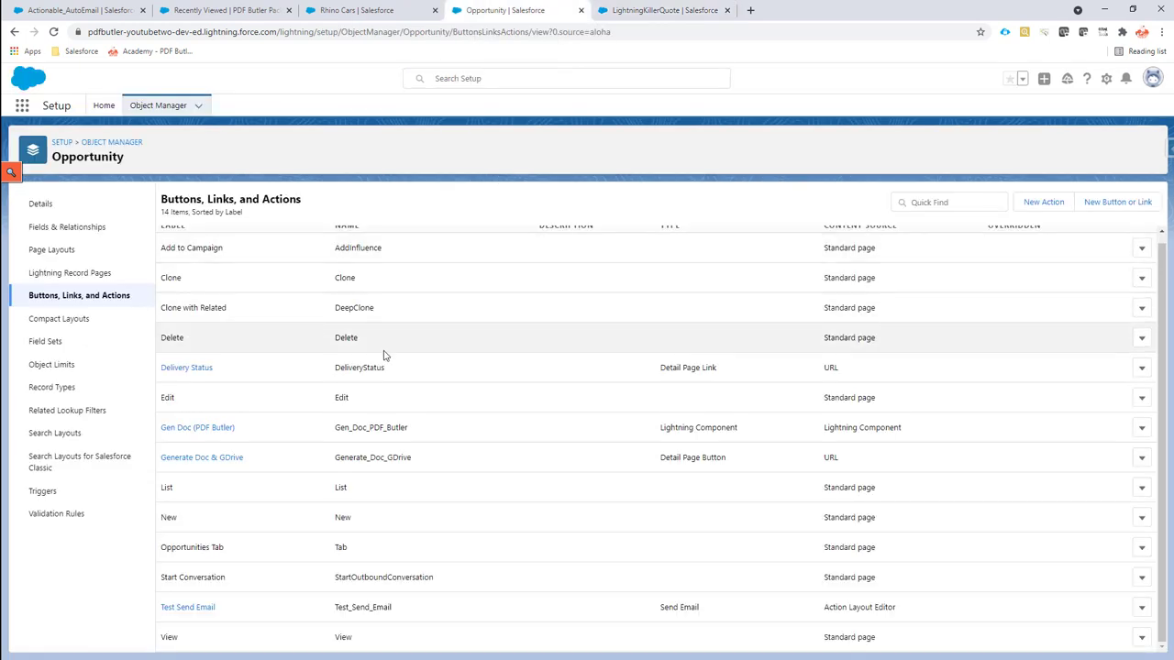
triple_click(669, 608)
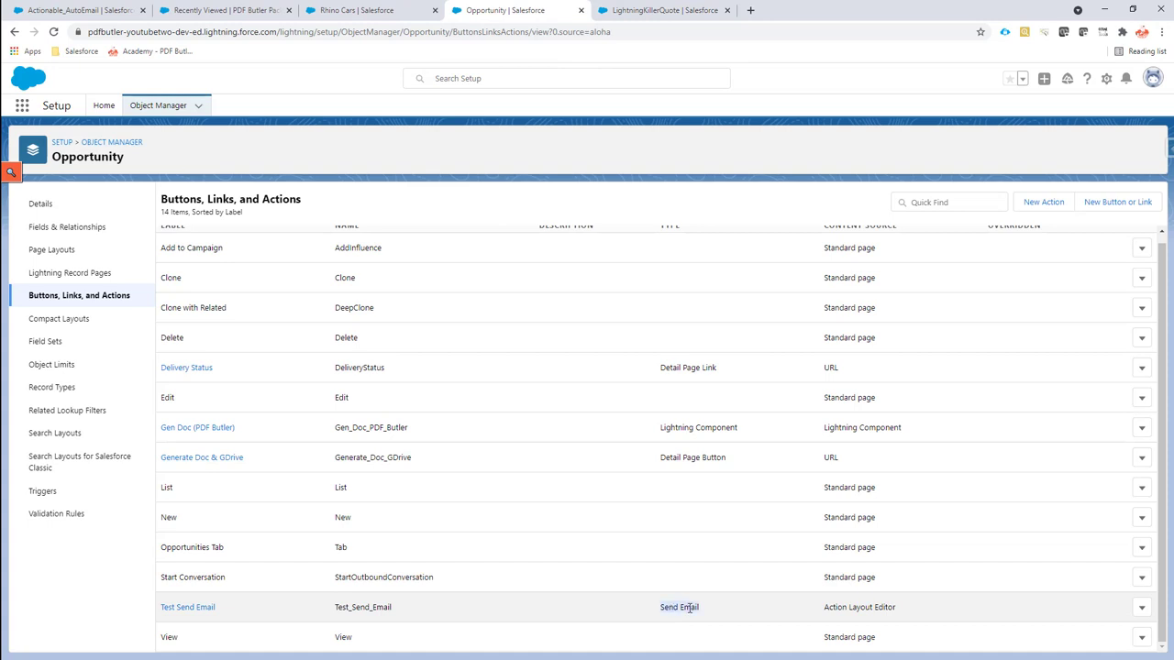
click(189, 609)
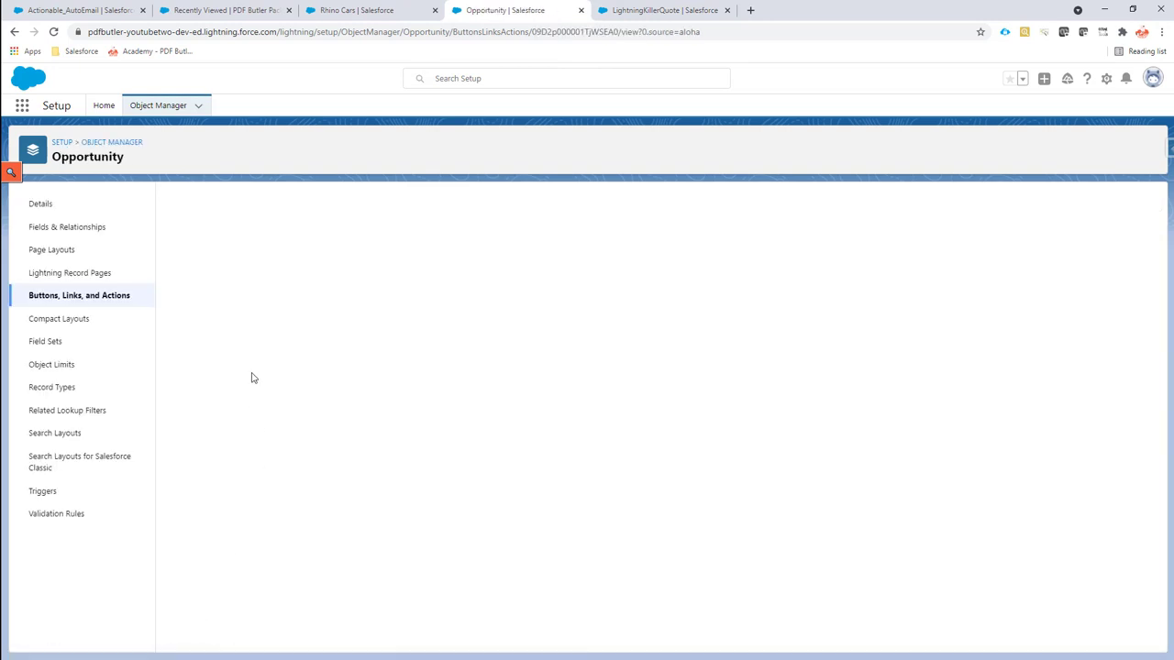
drag(348, 260, 404, 265)
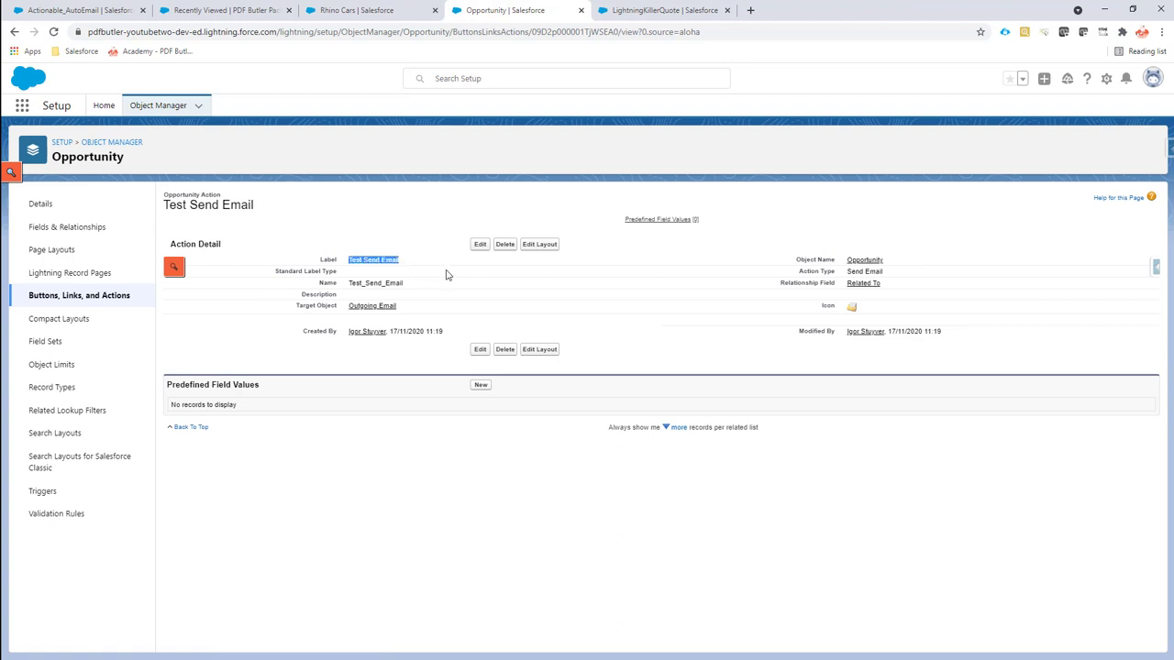
Step: Open the Test Send Email action for editing and check its action type, object name and API name
click(479, 246)
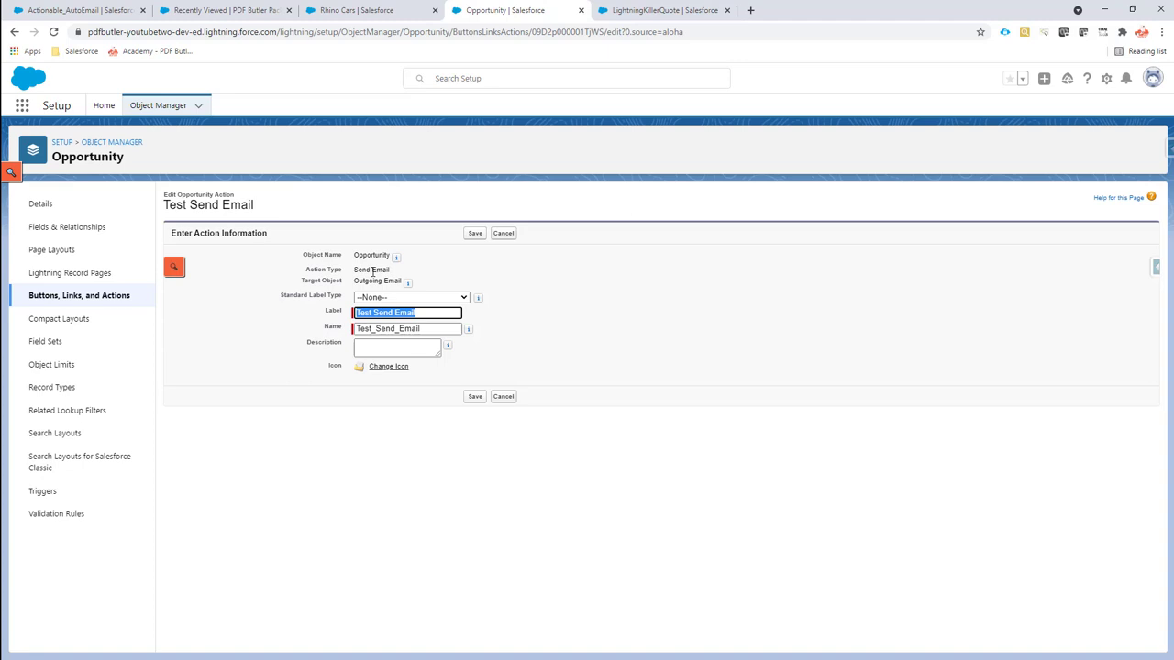
drag(354, 269, 381, 280)
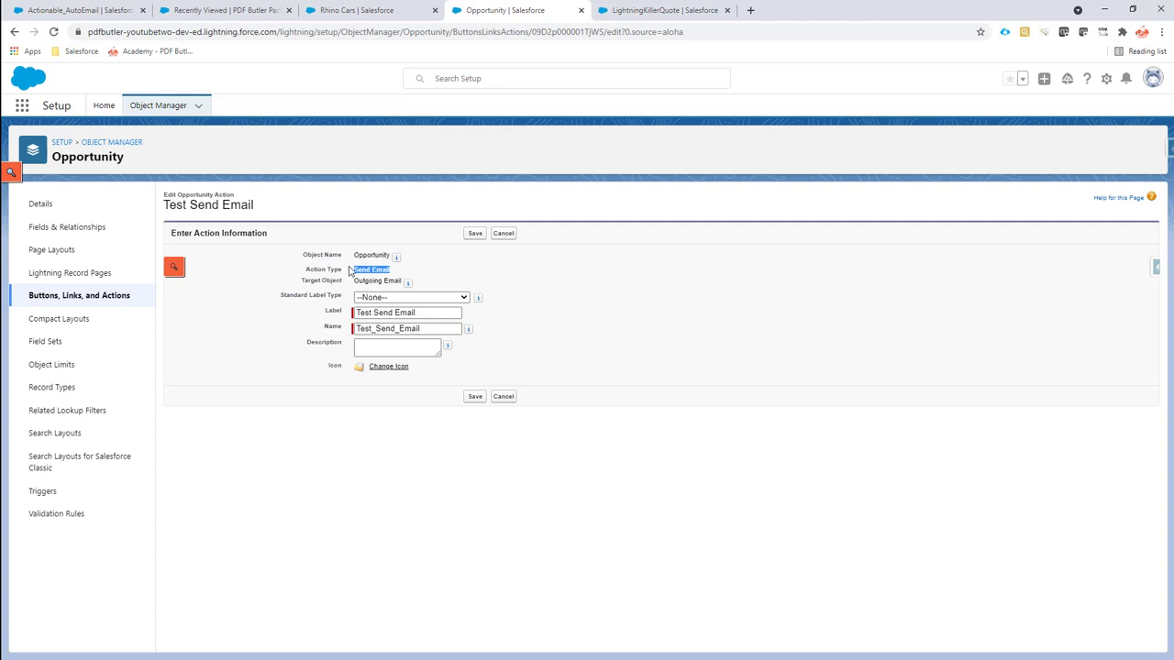
drag(354, 256, 390, 256)
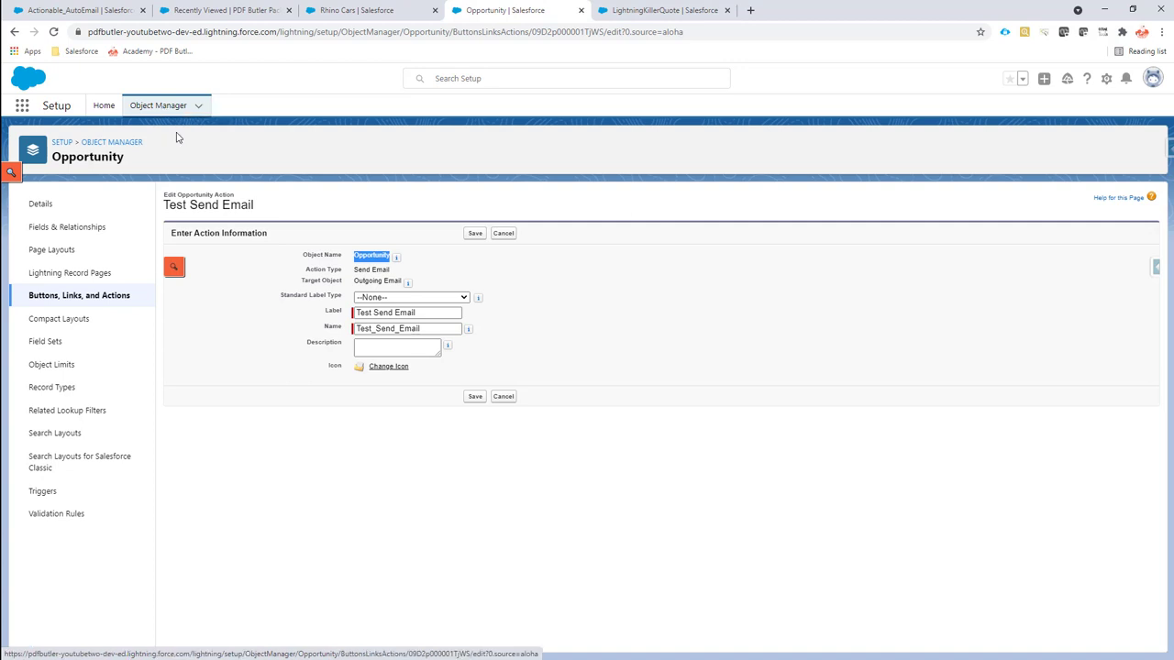
click(422, 328)
drag(423, 329, 354, 329)
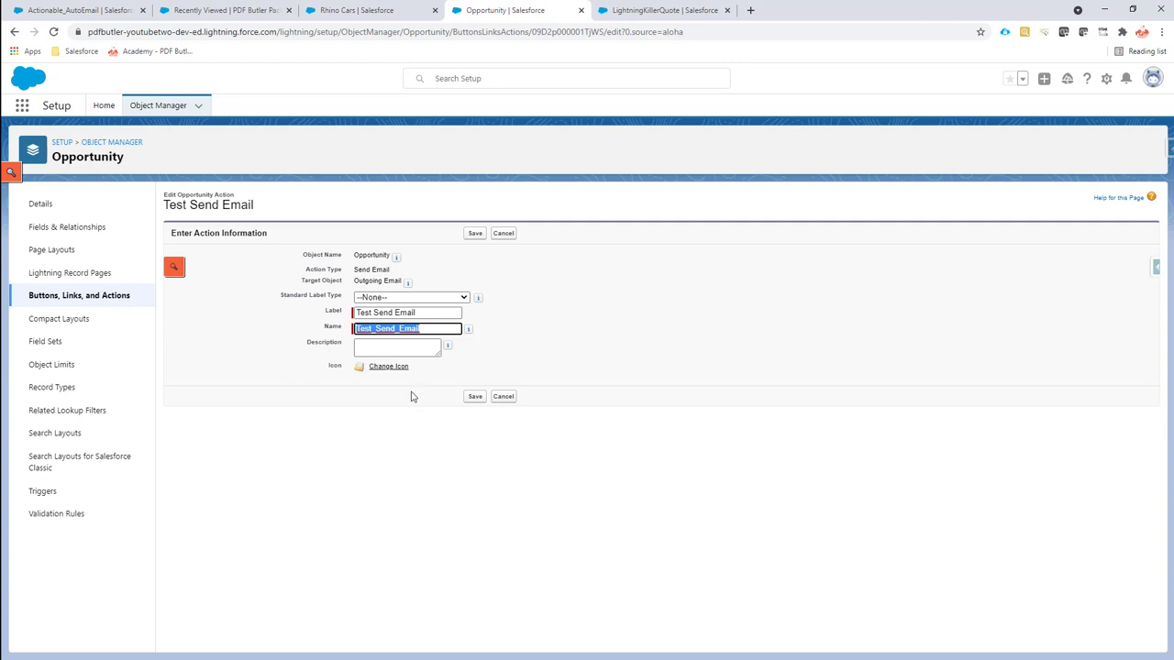
Step: Create a PDF Butler Pack named "Send Quote By Auto Email Quick Action" with Quote as its leading doc config, and save it
click(230, 12)
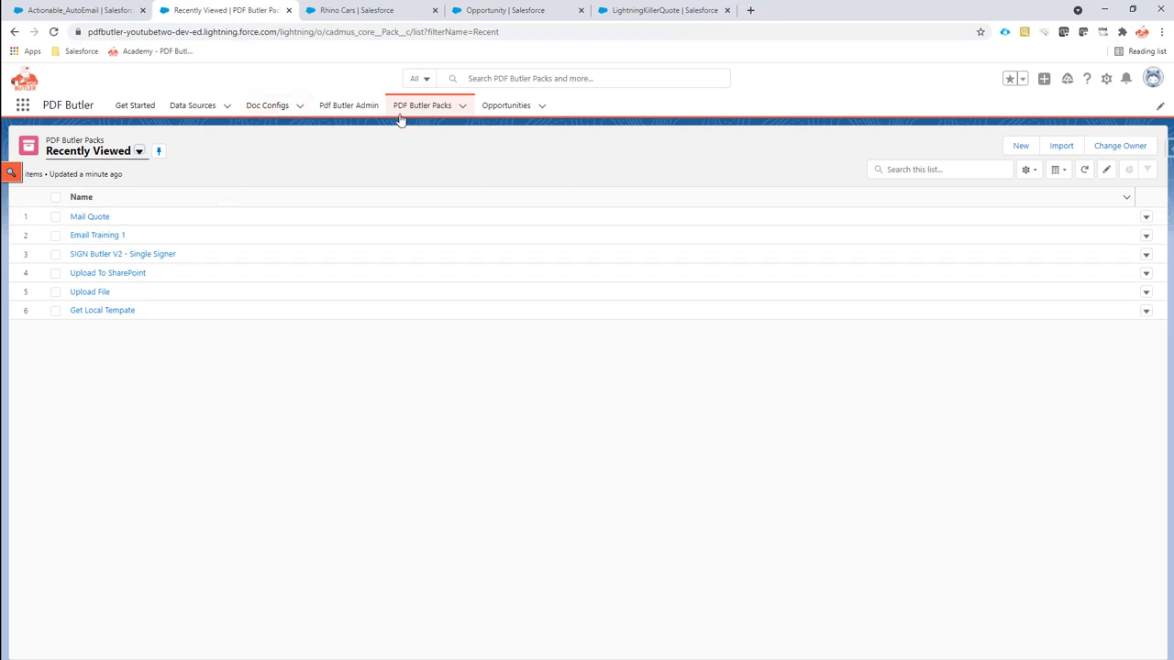
click(463, 107)
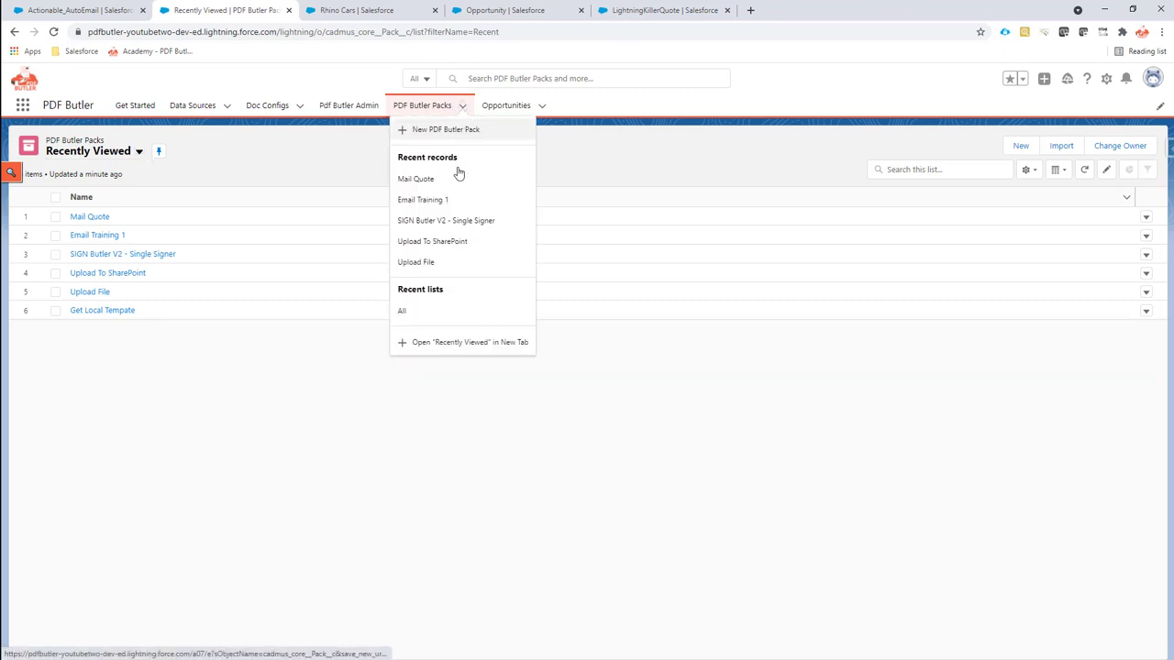
click(463, 133)
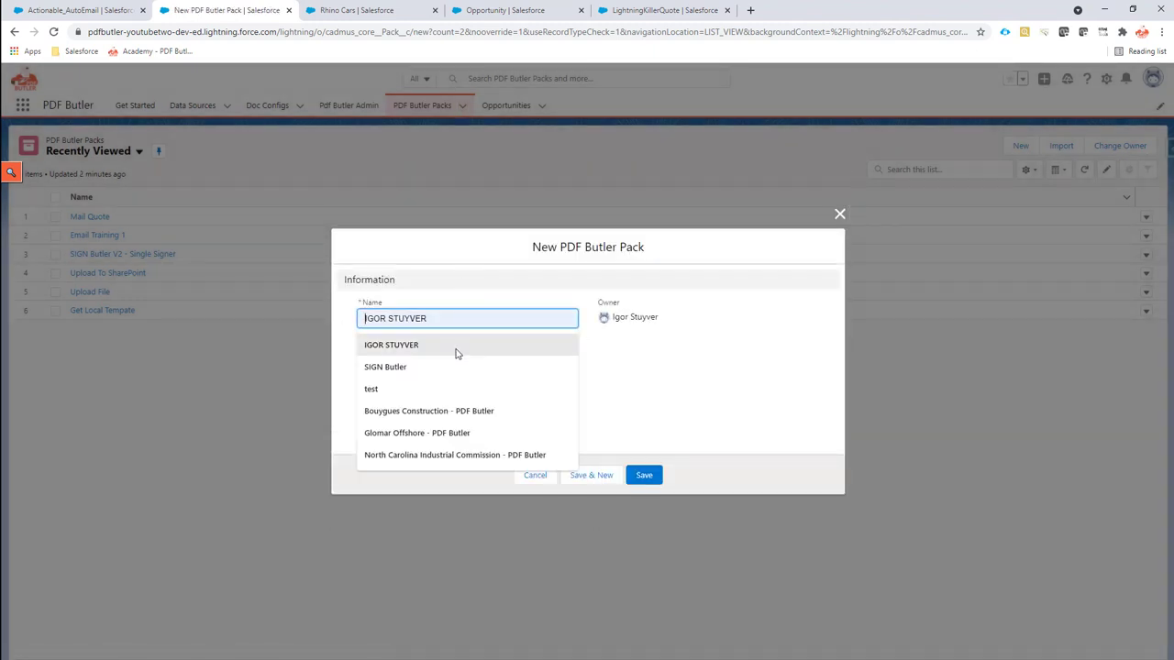
text(Send Q)
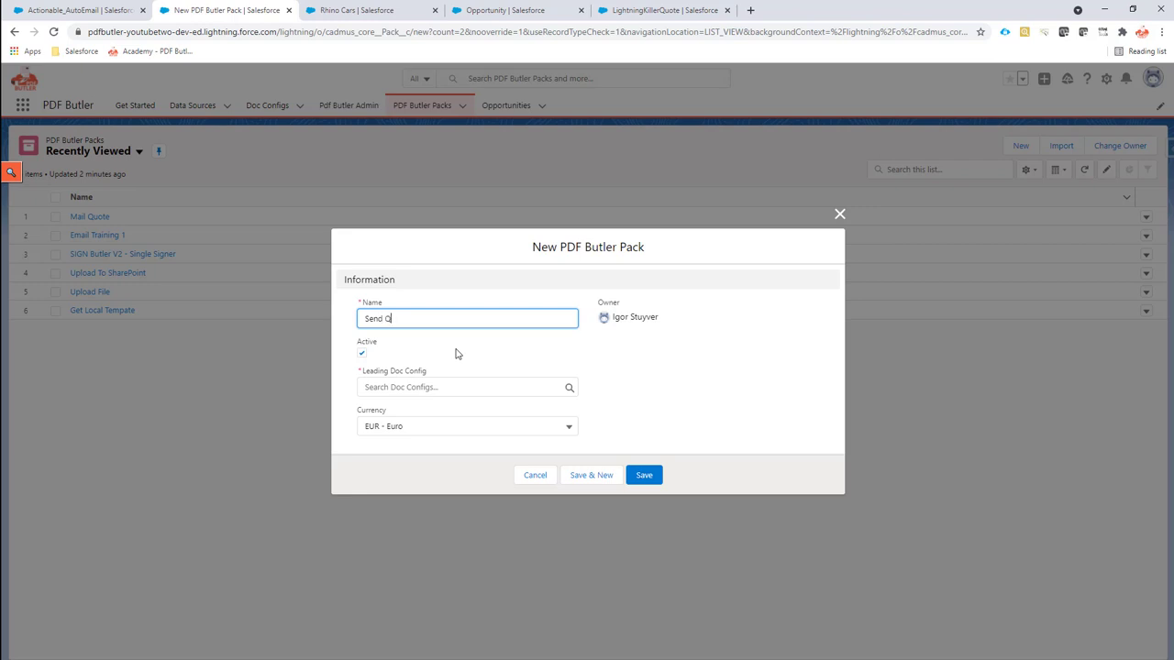
text(uote By Auto Email Quick Action)
click(406, 386)
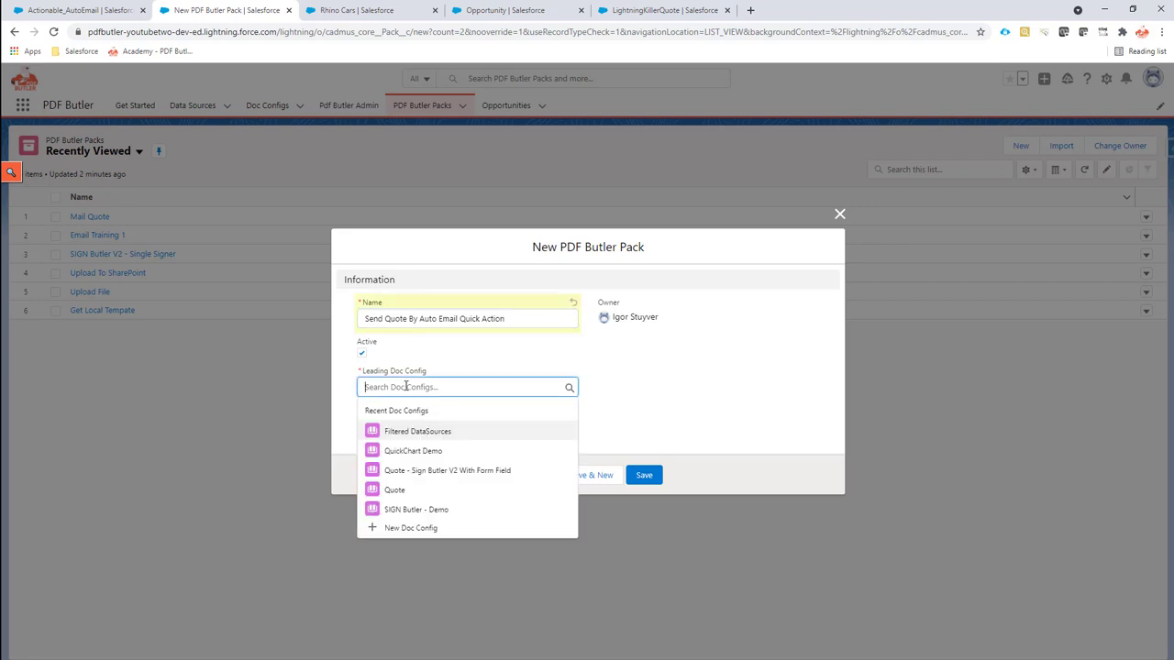
text(quote)
click(406, 428)
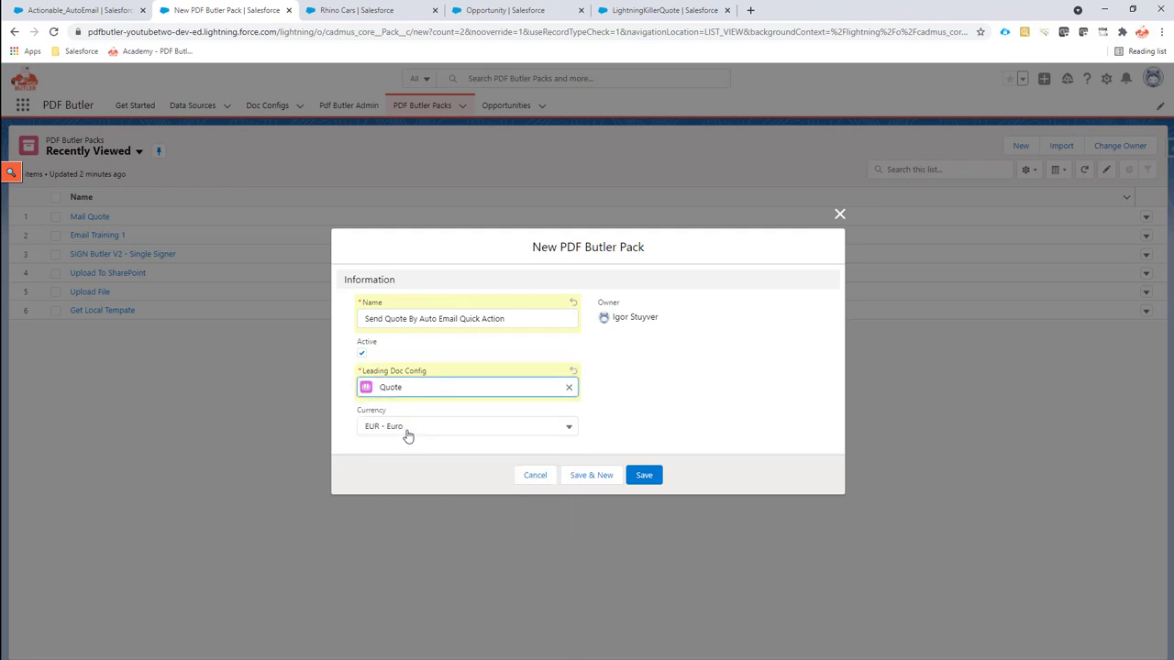
click(646, 476)
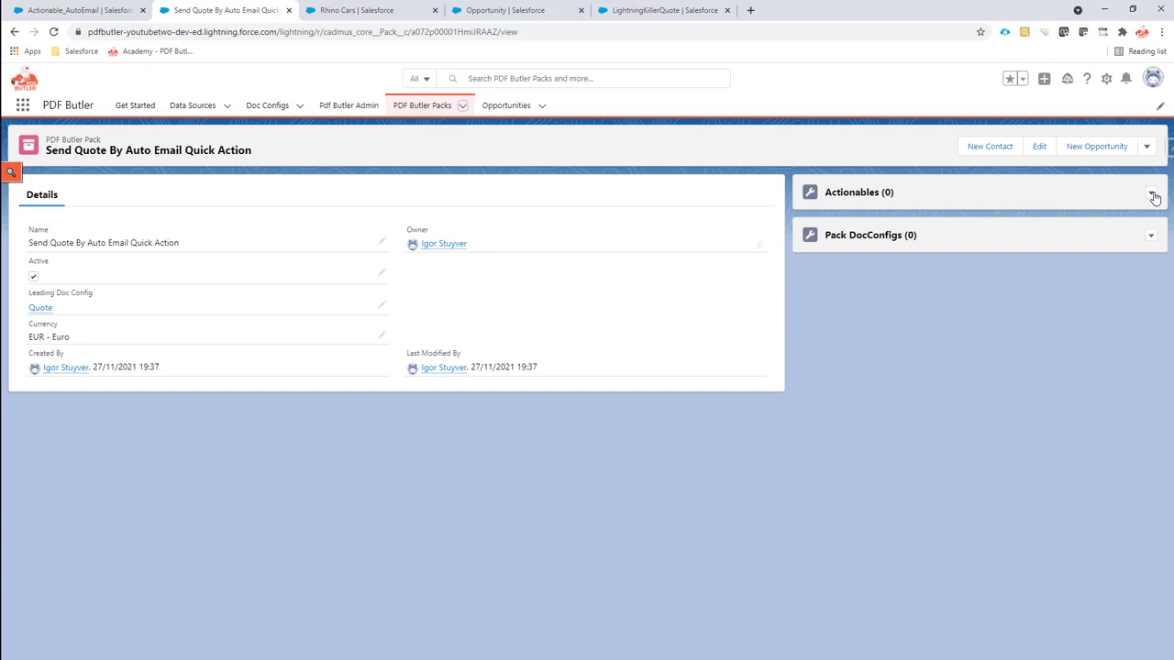
Step: Start a new actionable for the pack with the record type Auto Email for Quick Action
click(1153, 195)
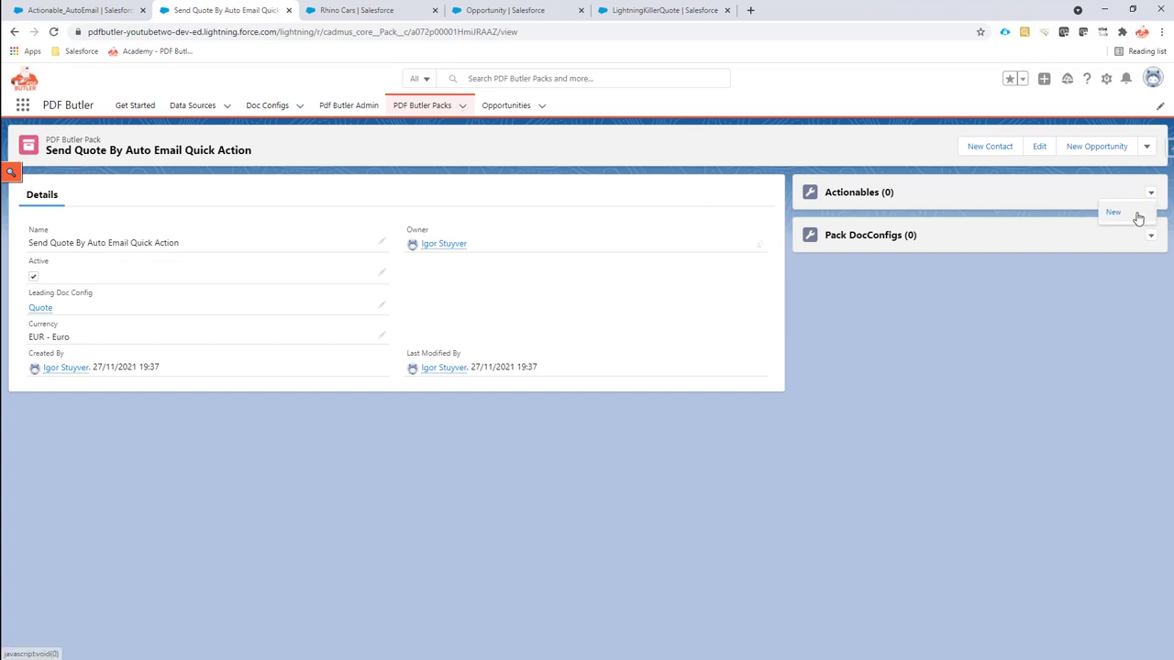
click(1113, 213)
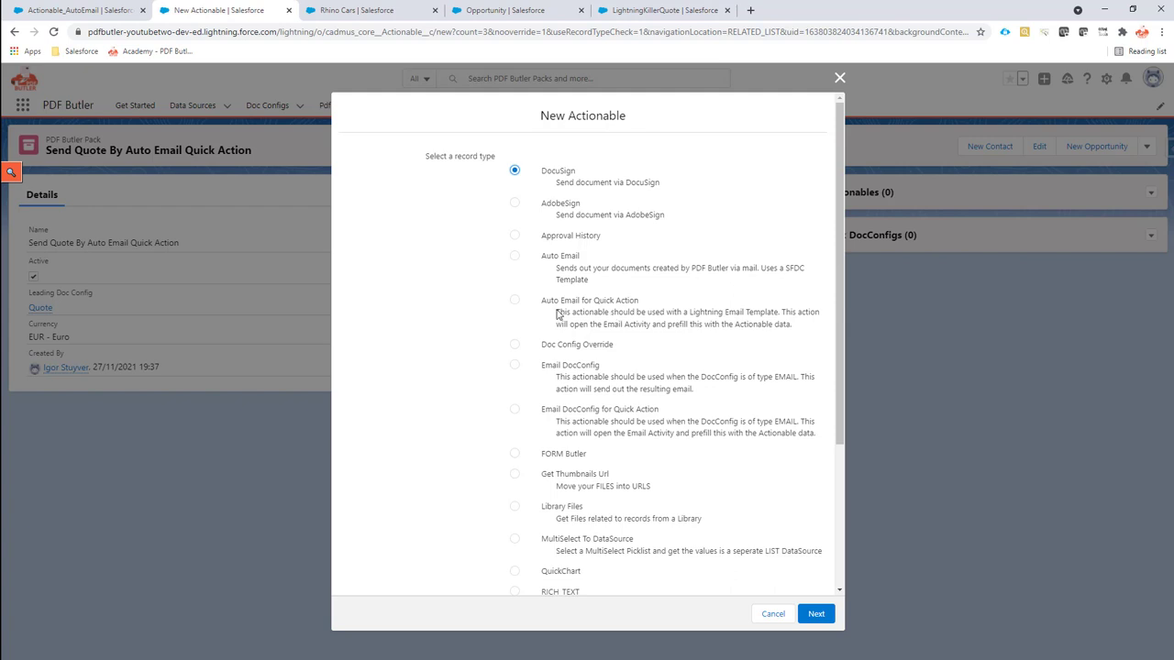
drag(541, 304, 639, 310)
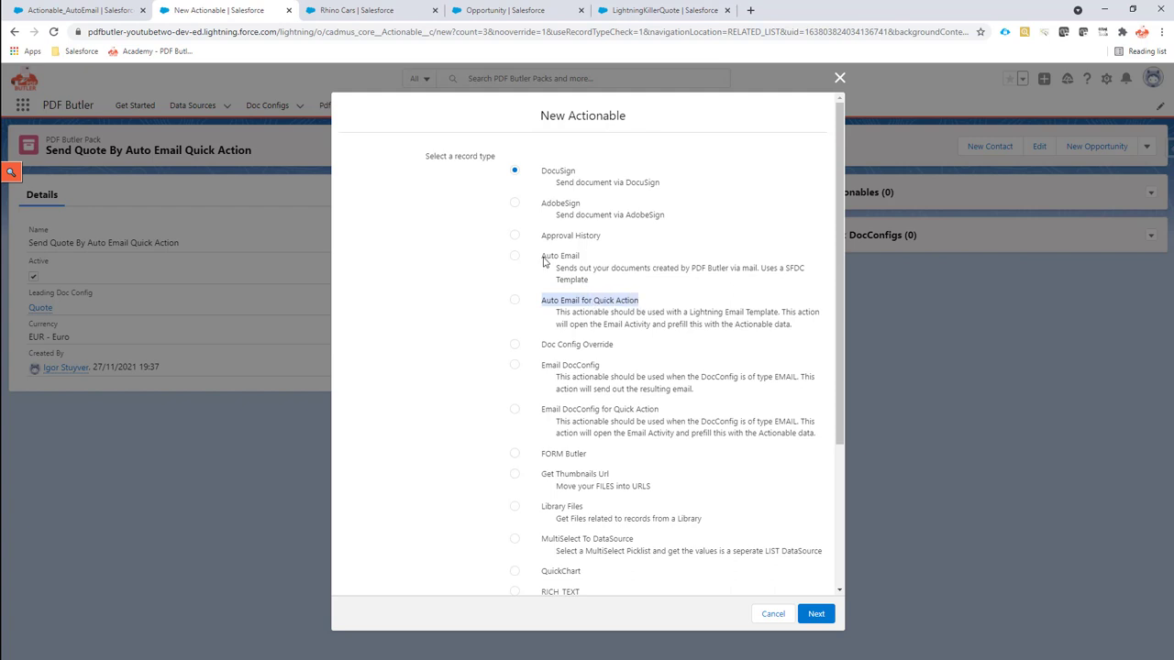
drag(544, 262, 582, 266)
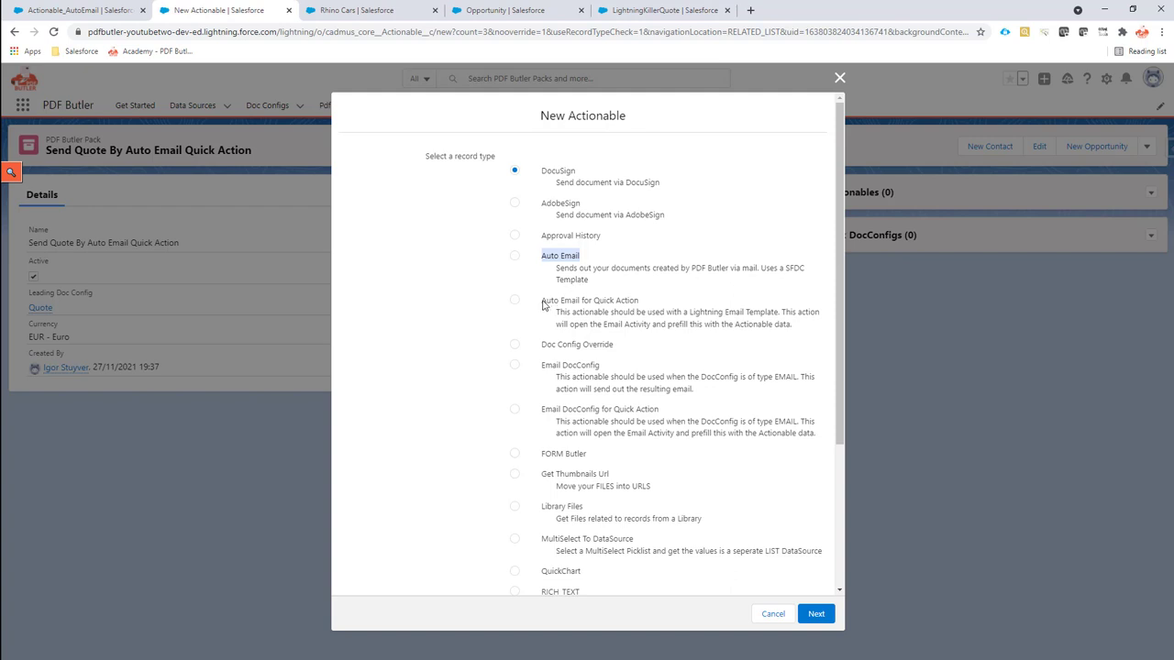
drag(542, 301, 645, 309)
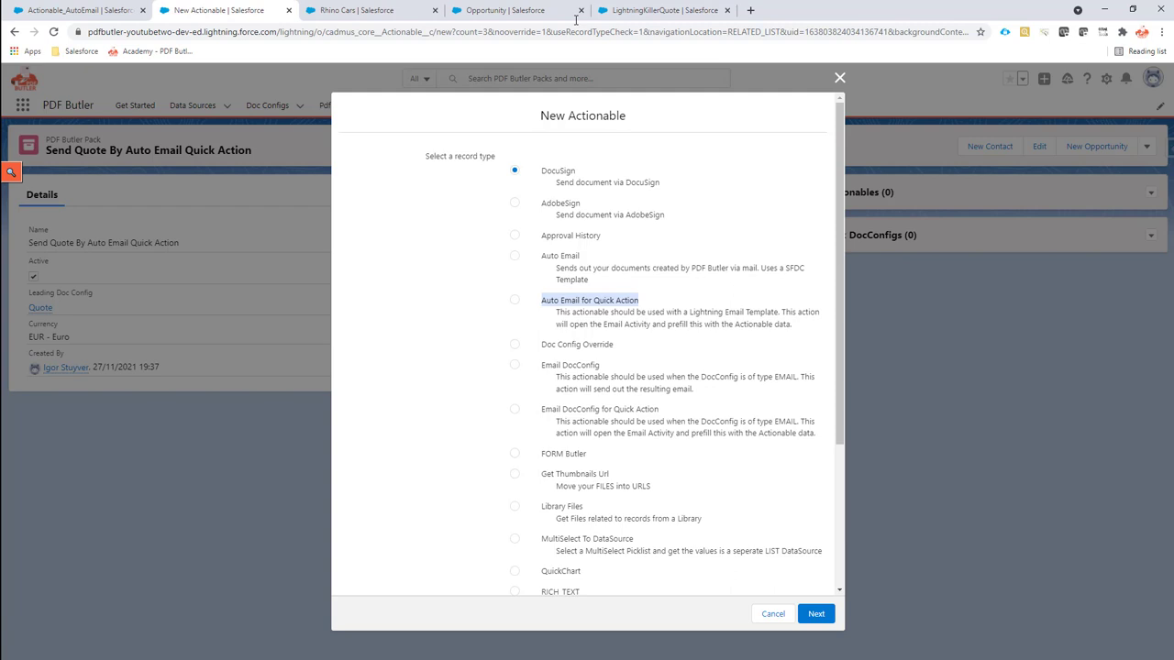
click(514, 302)
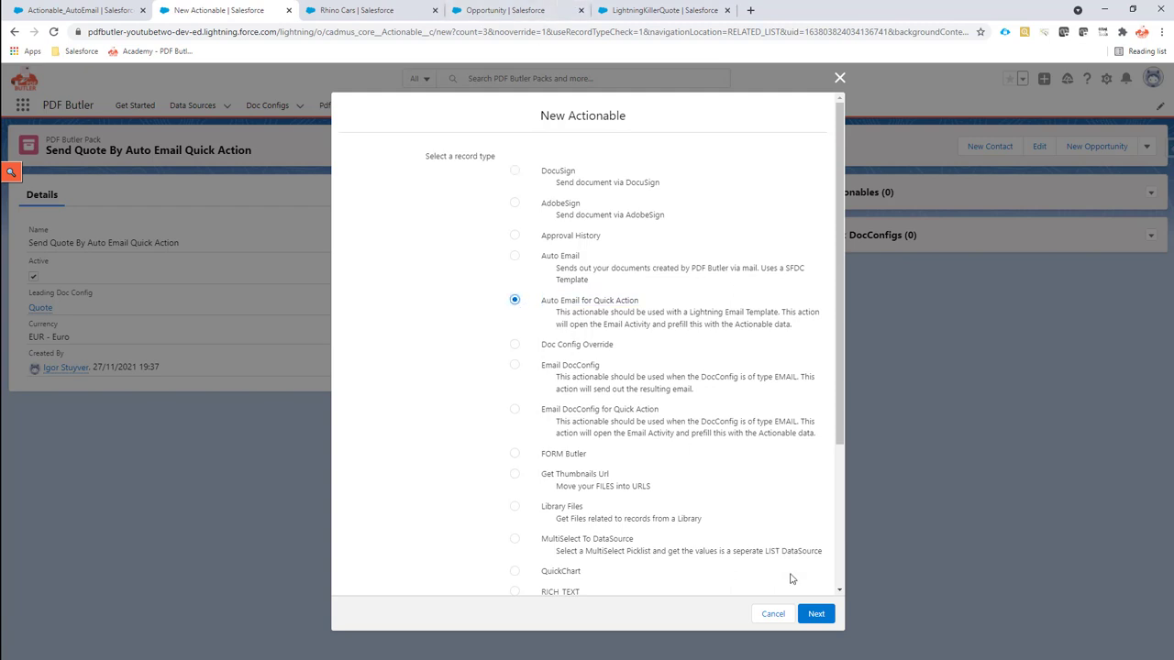
click(812, 613)
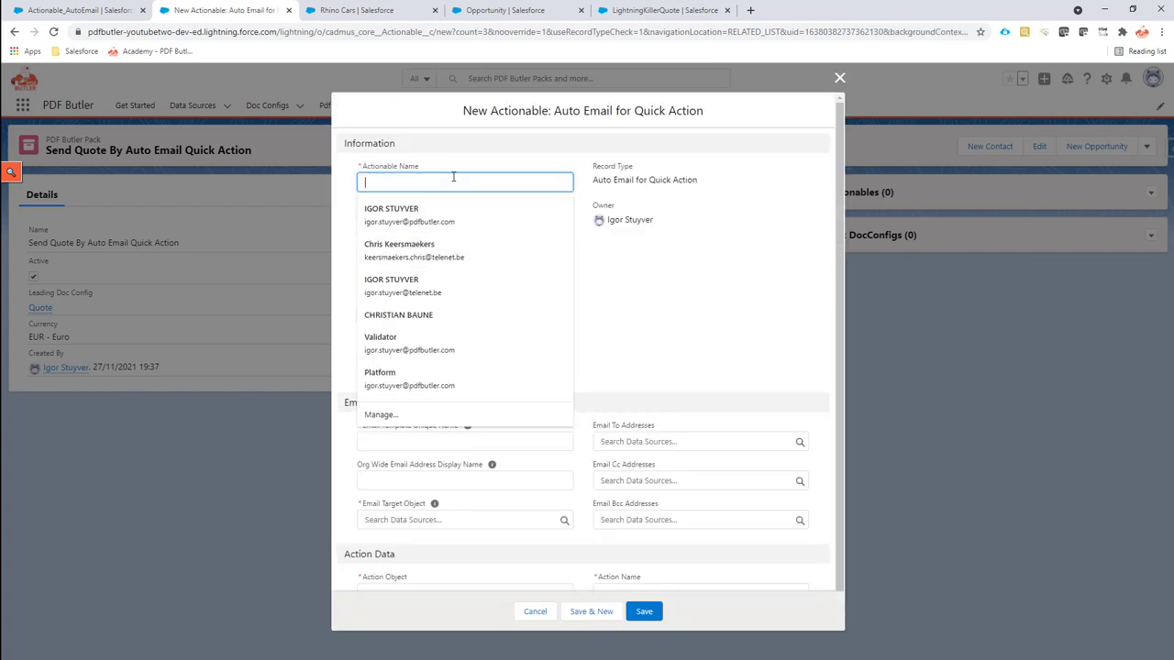
Step: Name the actionable "Act Quick Action", set its class to cadmus_core.Actionable_AutoEmailQuickAction and make it active
text(Act Quick Action)
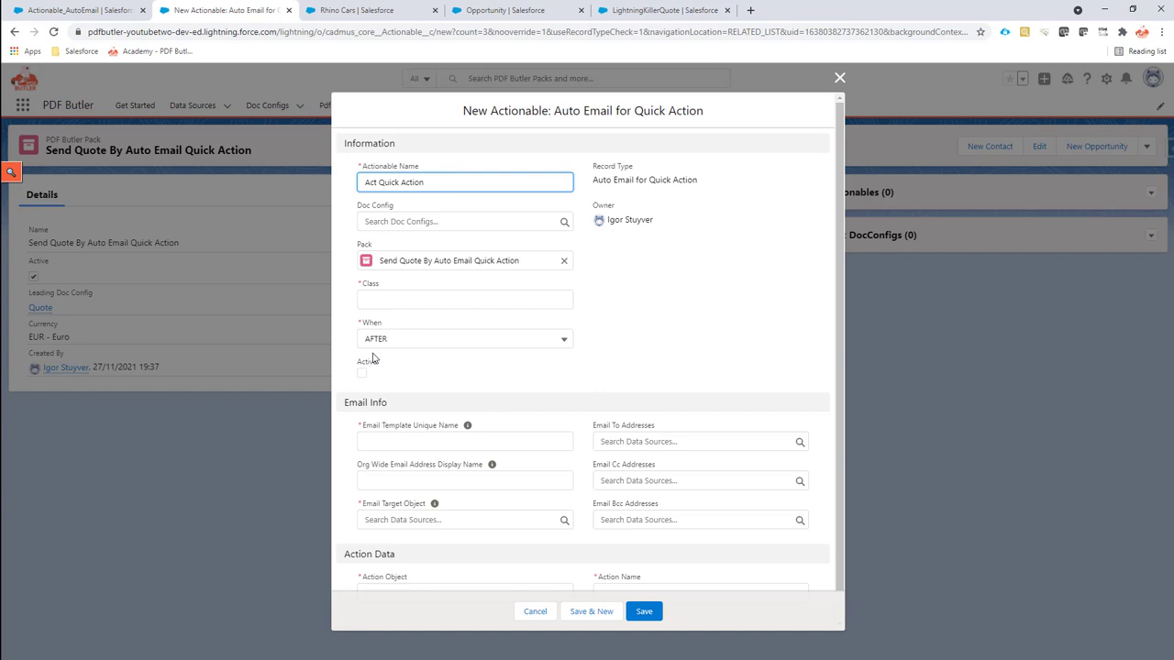
click(383, 301)
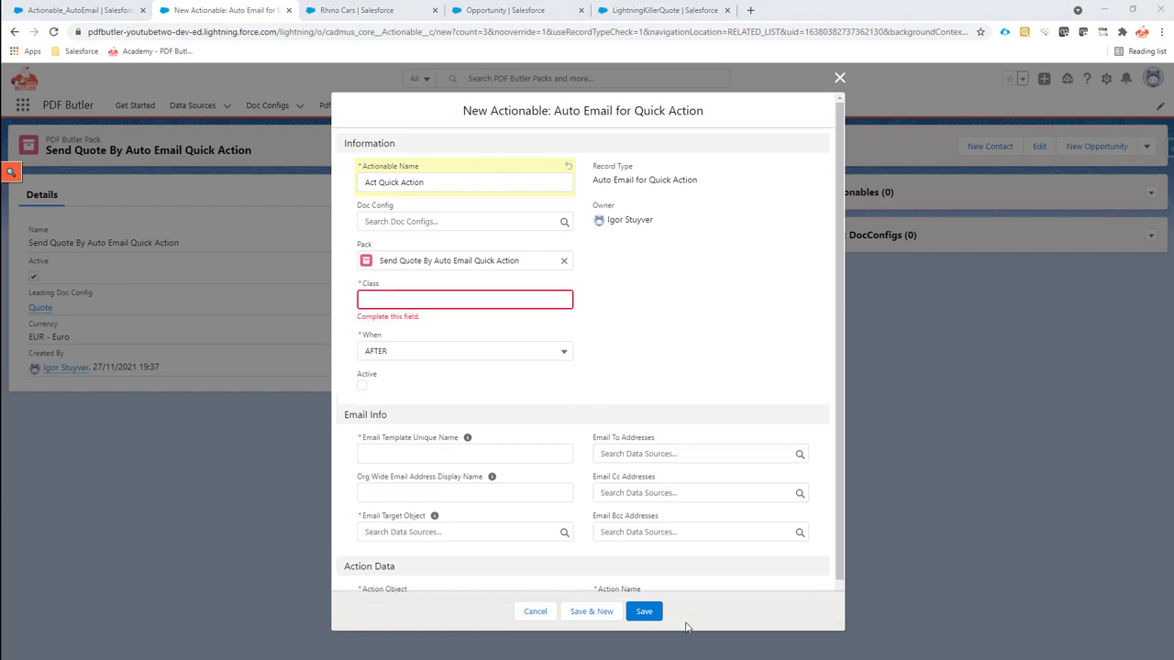
click(446, 302)
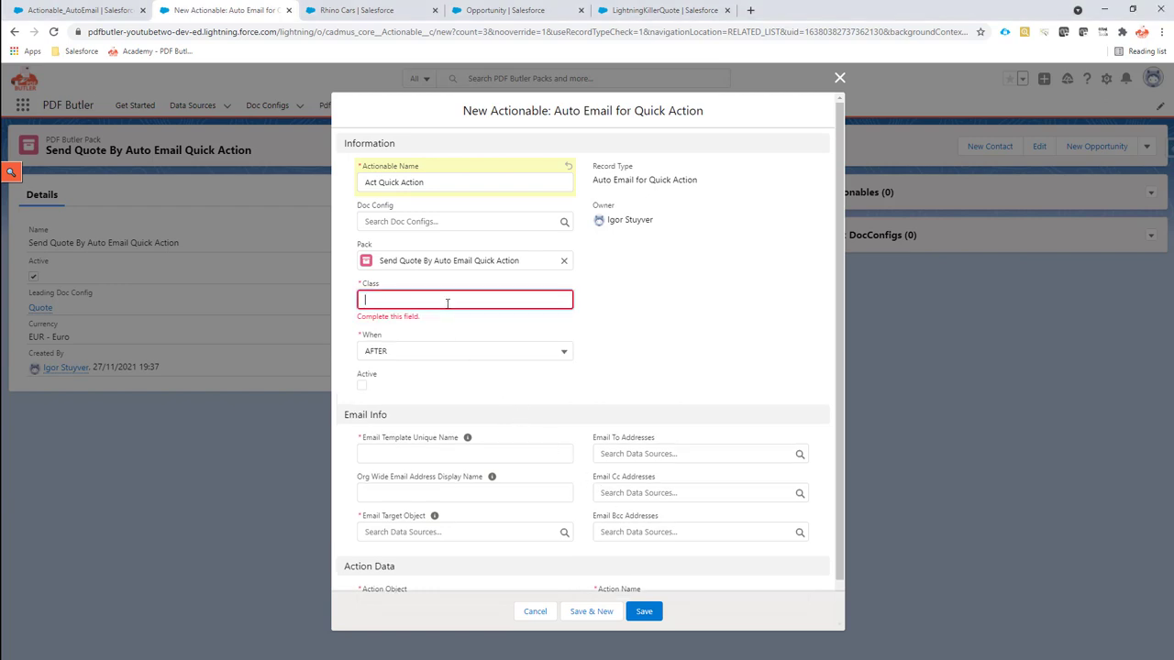
text(cadmus_core.Actionable_AutoEmailQuickAction)
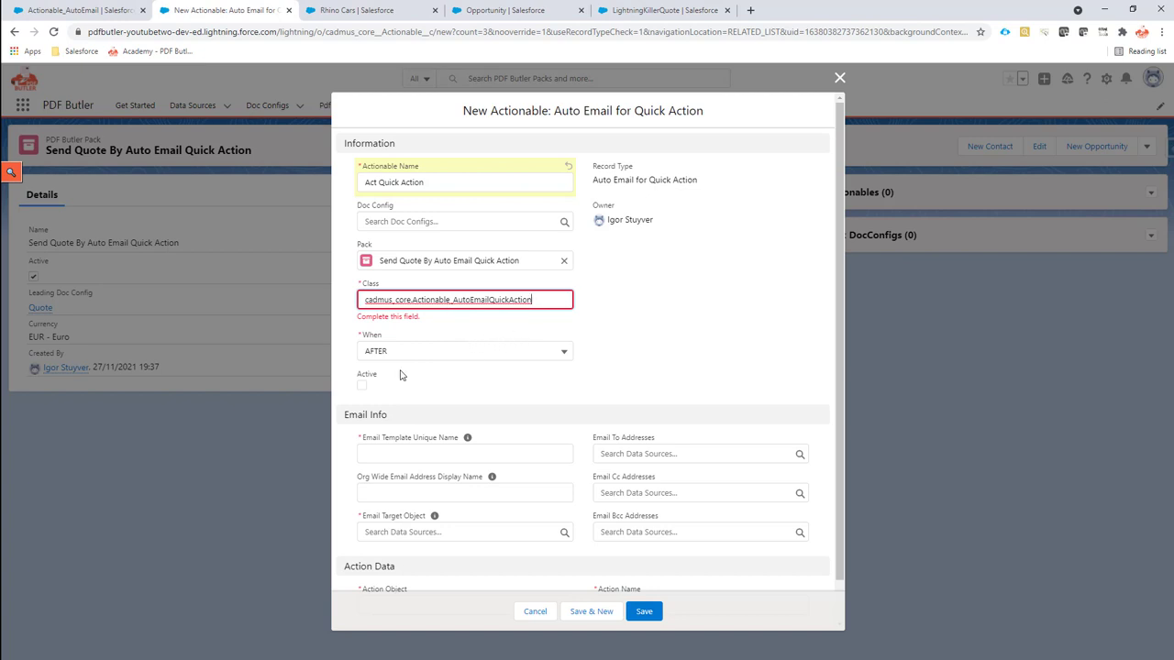
click(362, 373)
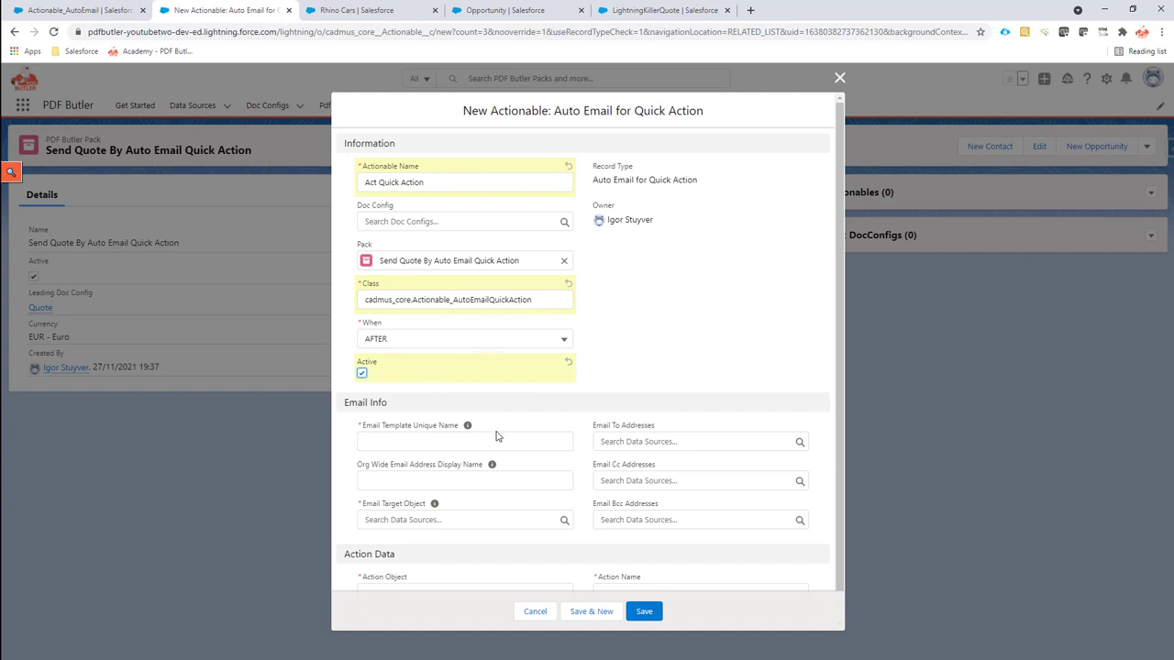
Step: Set the actionable's Email Template Unique Name to LightningKillerQuote, copied from the email template record
click(440, 440)
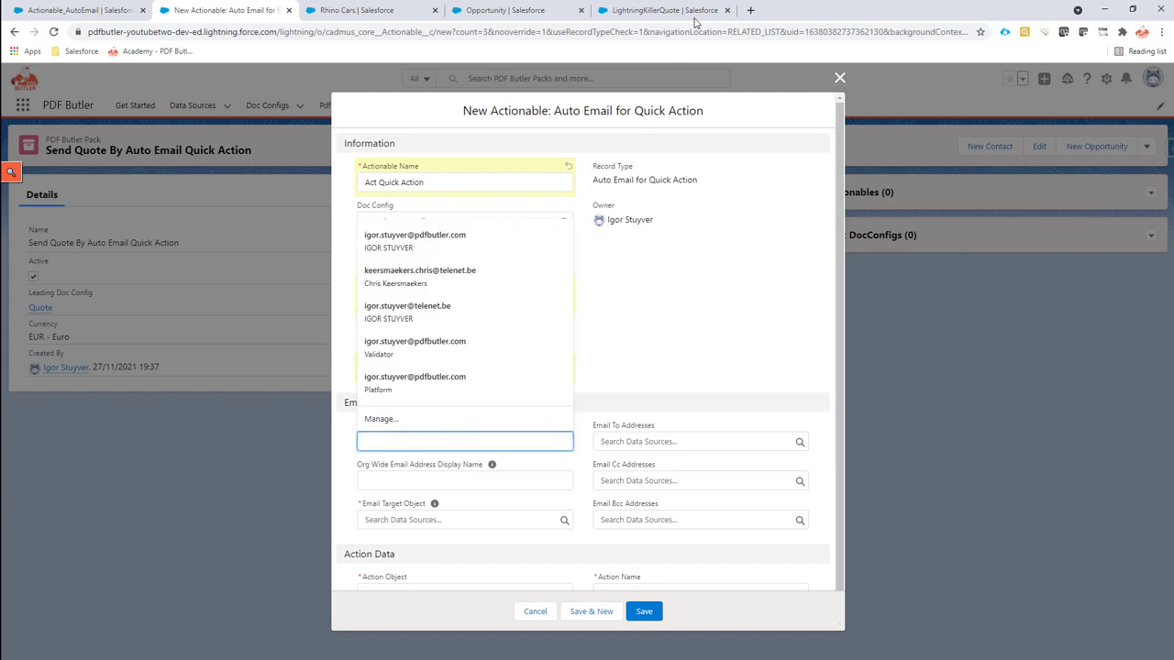
click(646, 11)
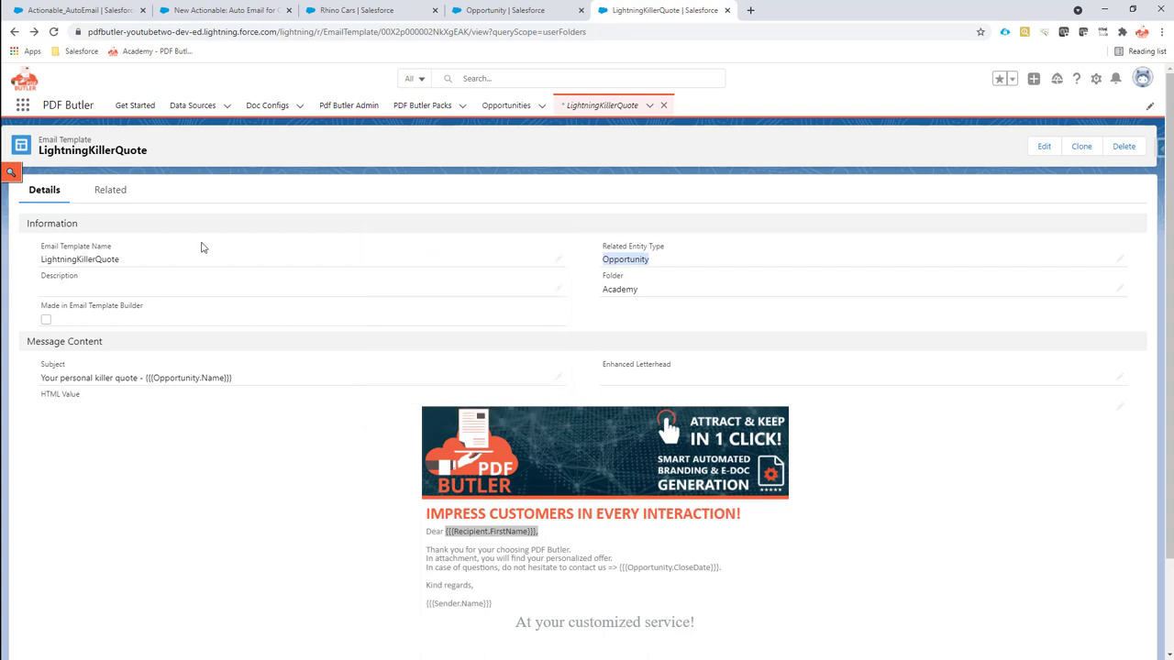
drag(126, 263, 39, 268)
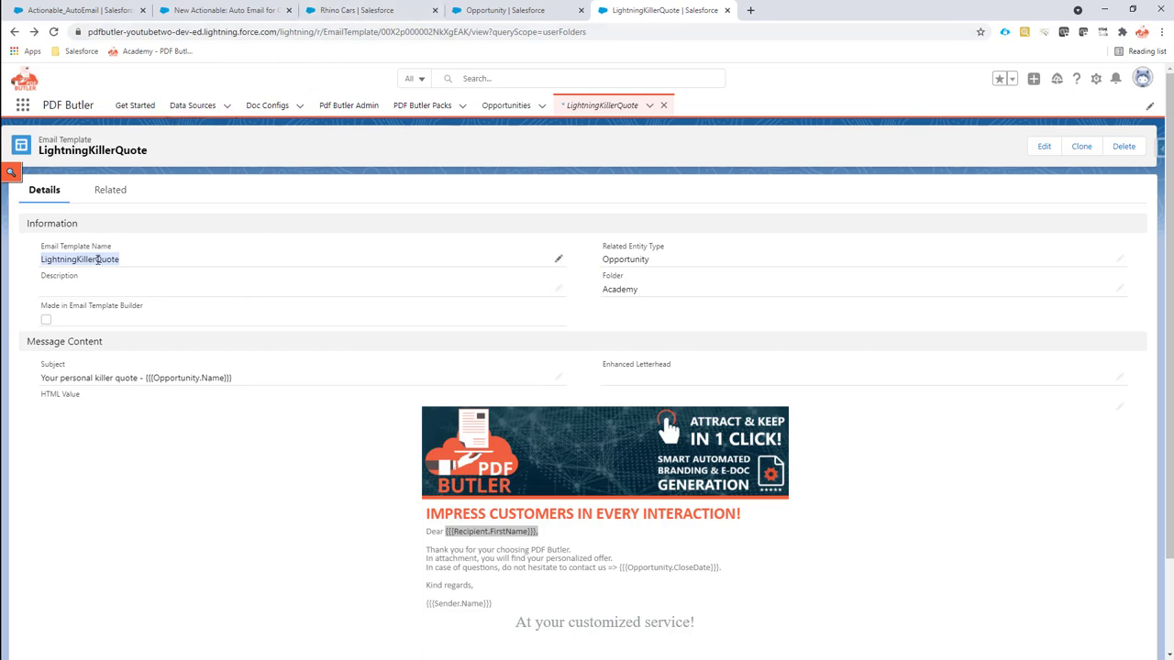
right_click(98, 260)
click(114, 265)
click(241, 10)
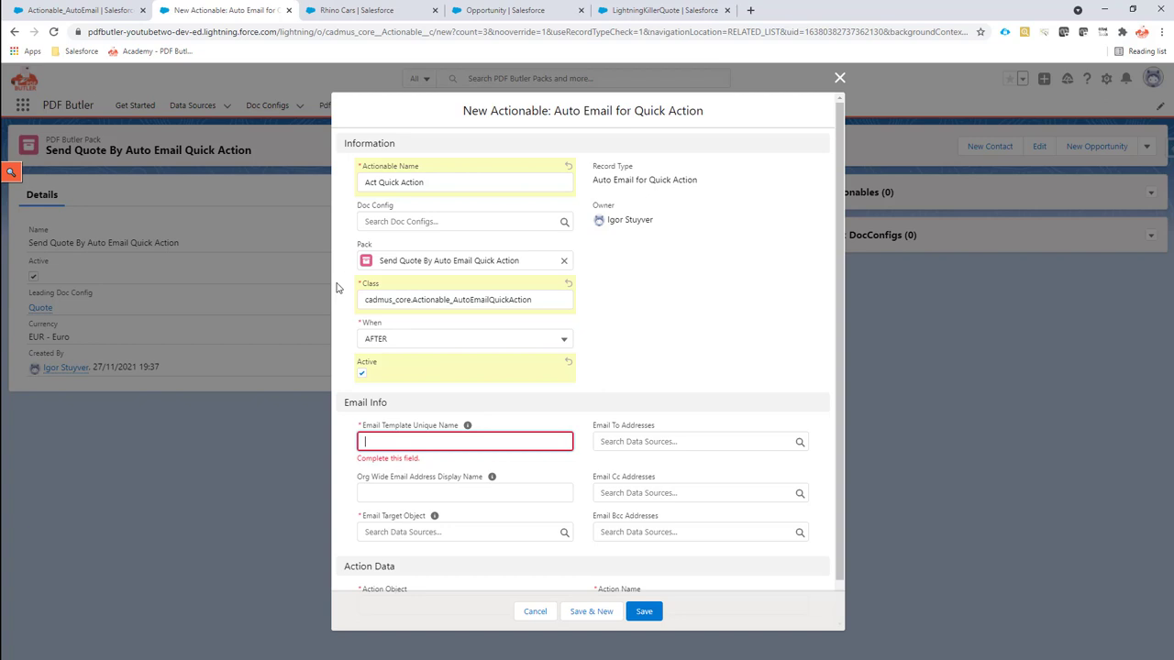
key(ctrl+v)
Step: Set the actionable's Email Target Object to the "primary contact" data source
click(449, 528)
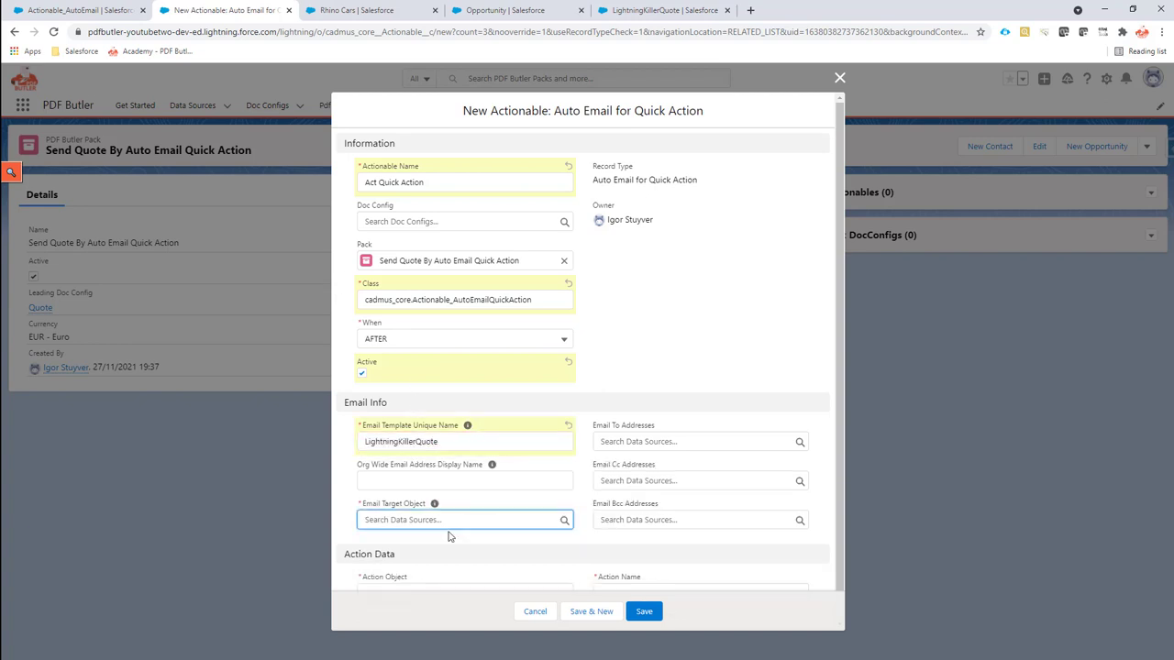
text(pri)
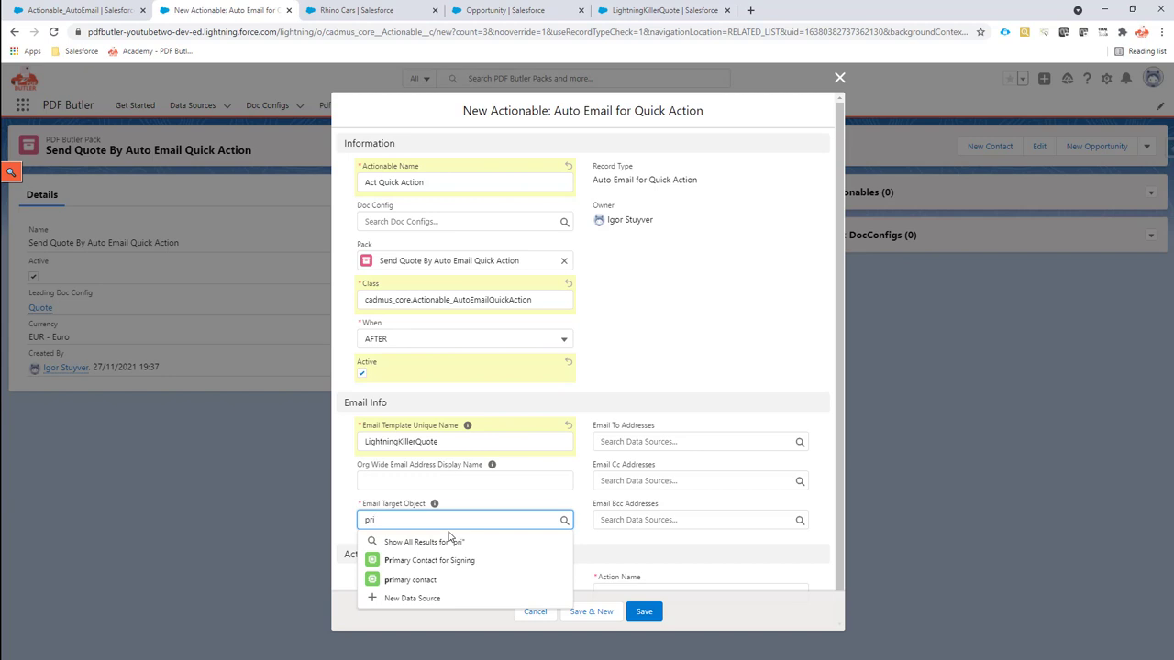
click(444, 581)
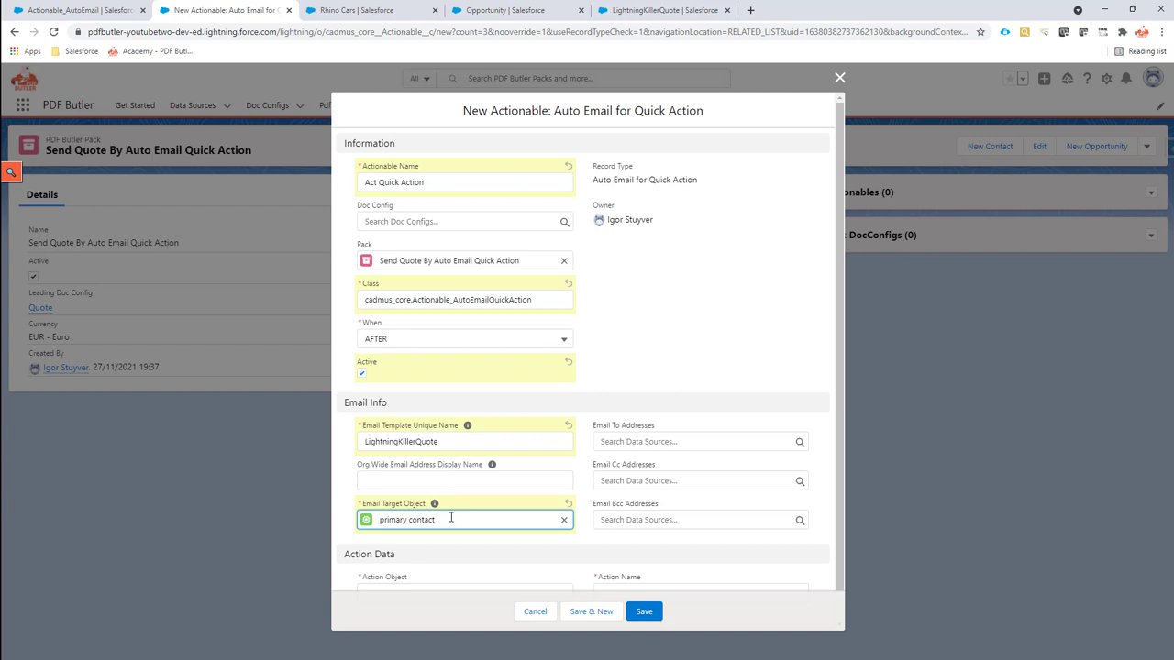
Step: Set the actionable's Action Object to Opportunity, copied from the object's setup page
scroll(454, 513, down, 1)
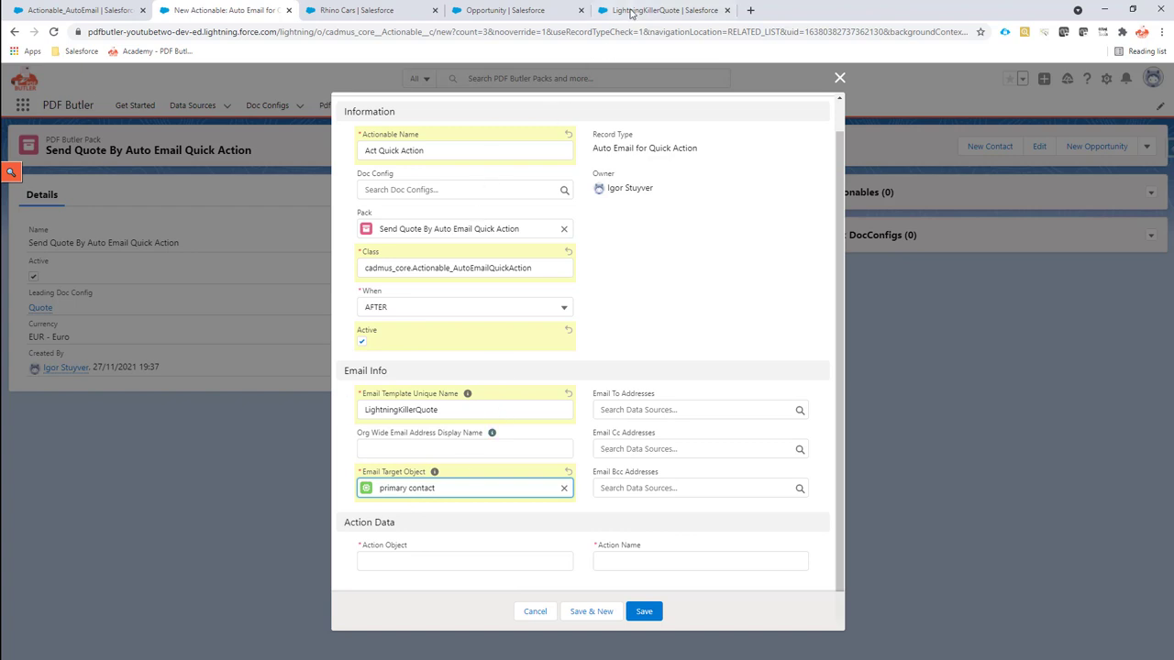
click(410, 556)
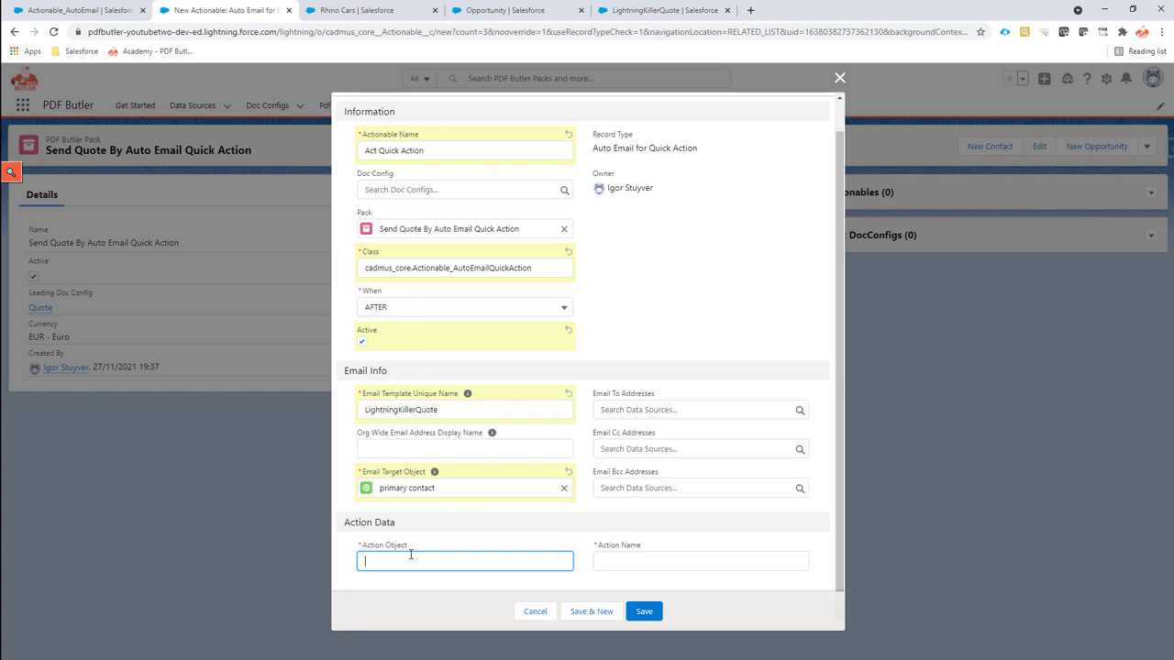
click(515, 11)
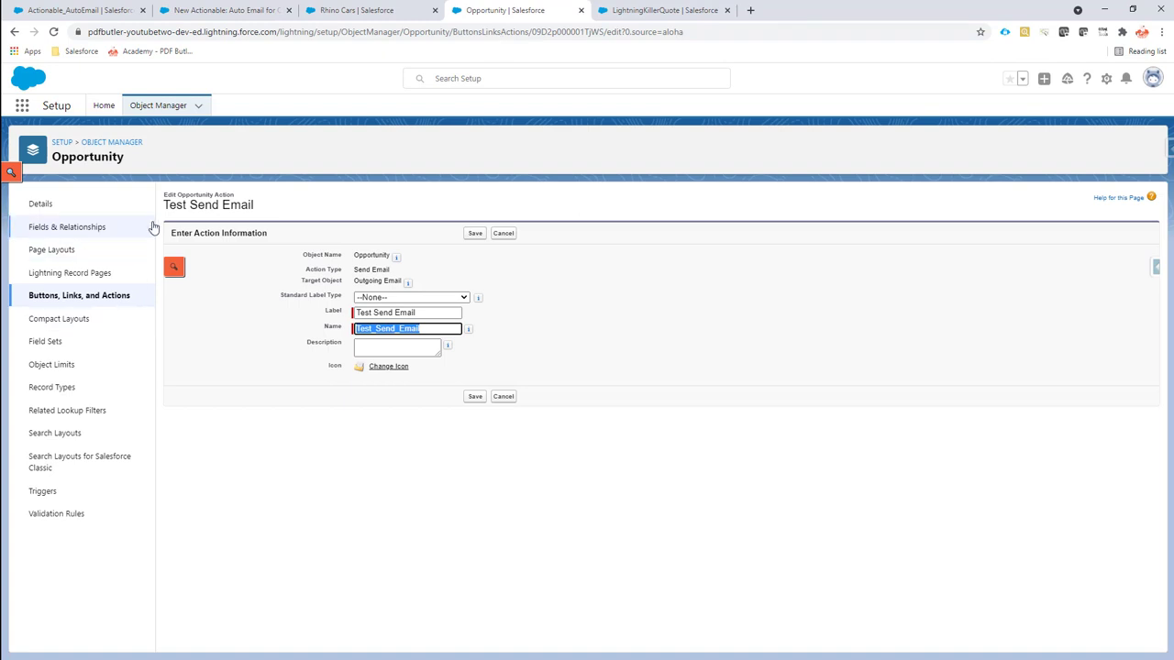
click(105, 160)
double_click(106, 161)
right_click(105, 160)
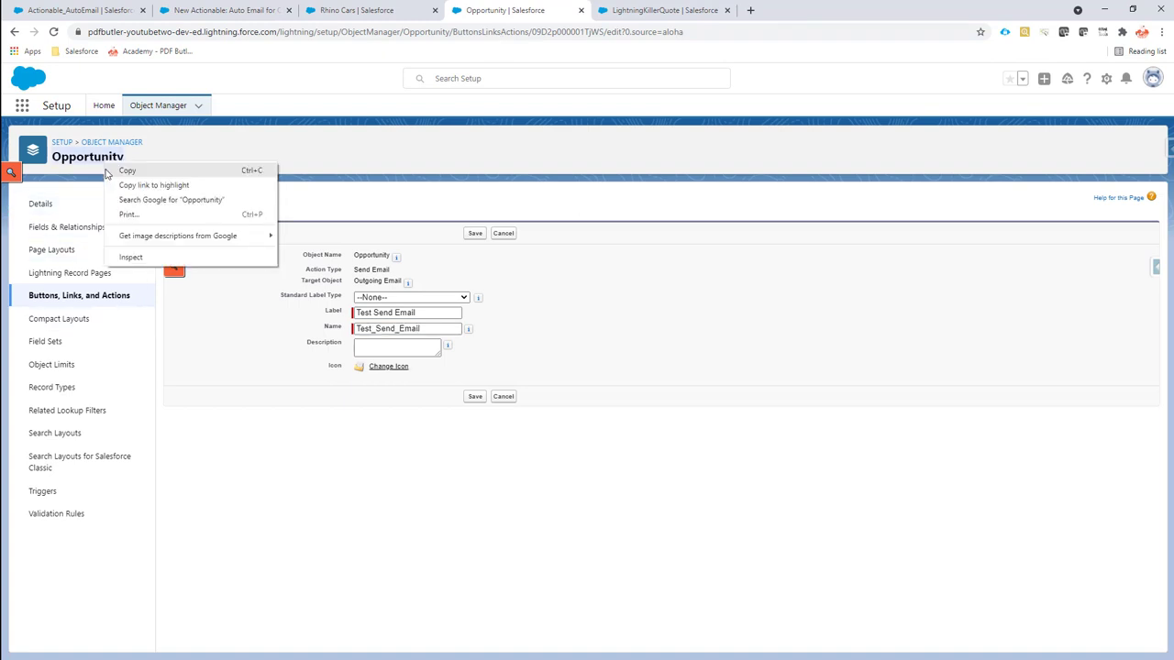
click(108, 167)
click(182, 14)
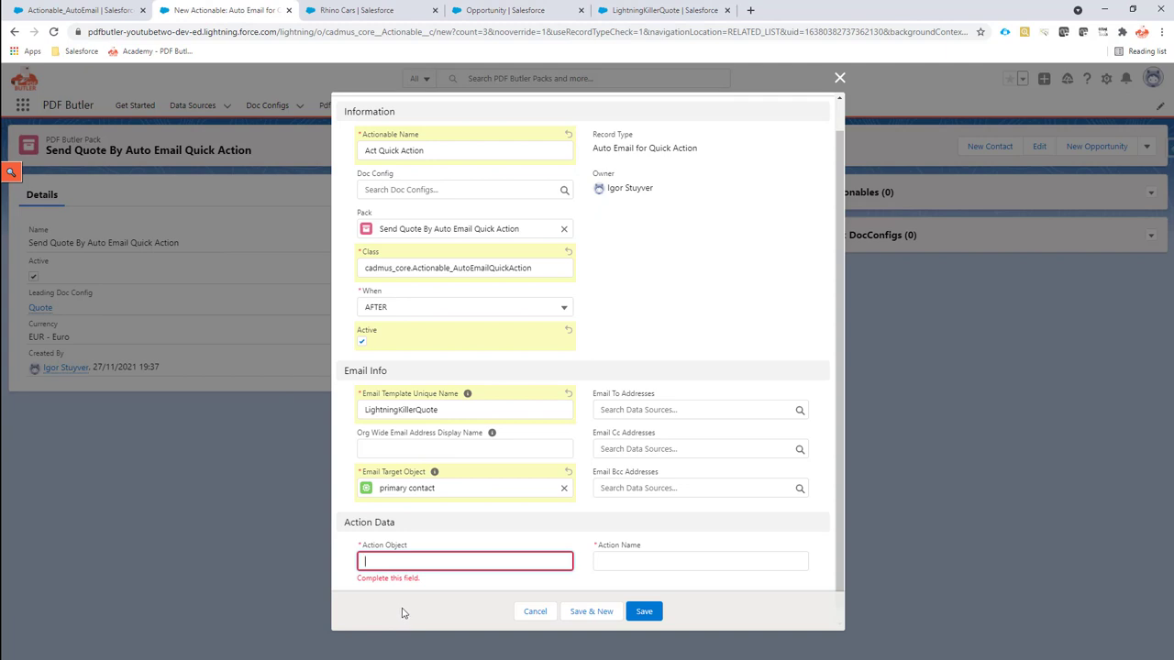
key(ctrl+v)
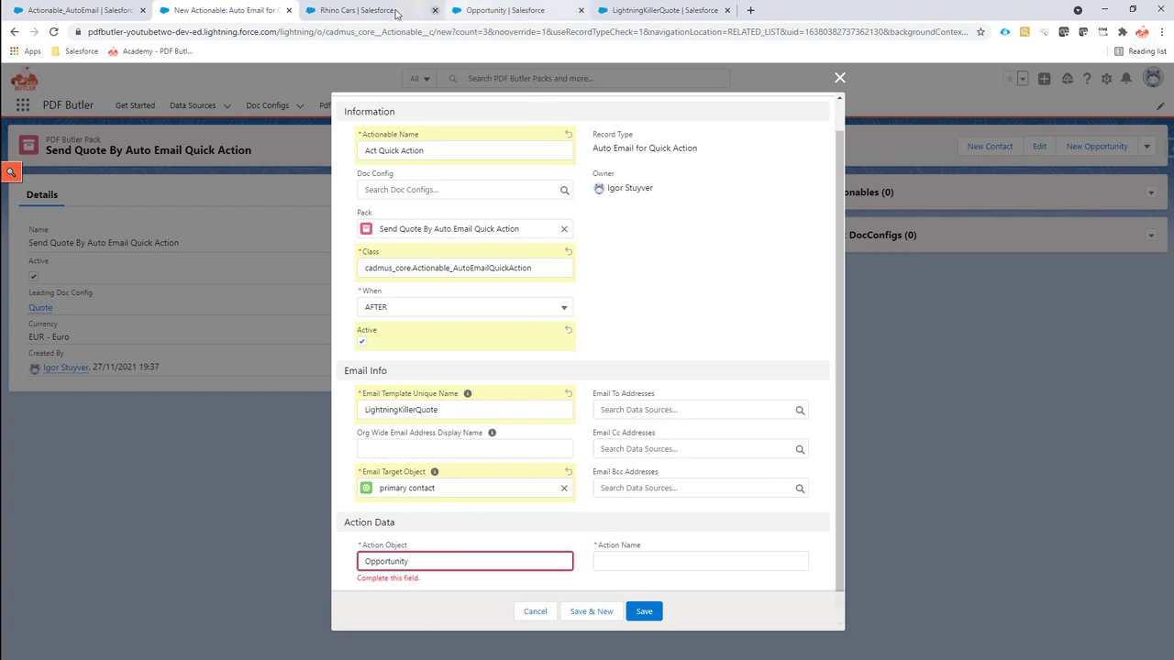
Step: Set the Action Name to Test_Send_Email, copied from the quick action's API name, and save the actionable
click(486, 12)
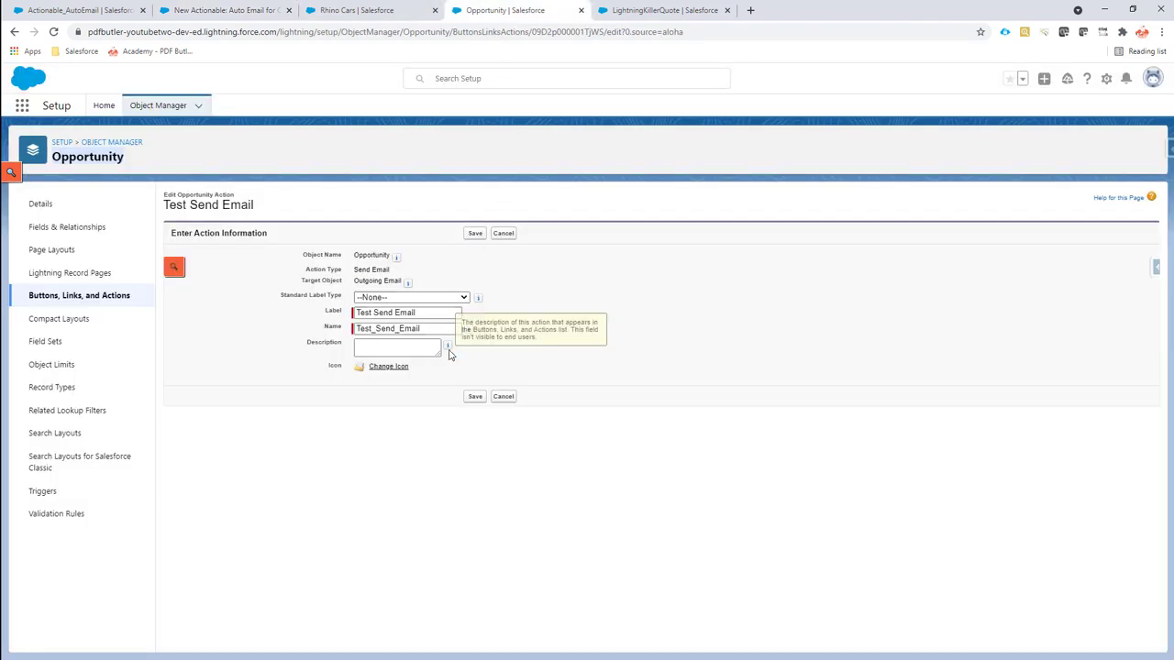
double_click(401, 328)
drag(400, 328, 401, 332)
right_click(395, 328)
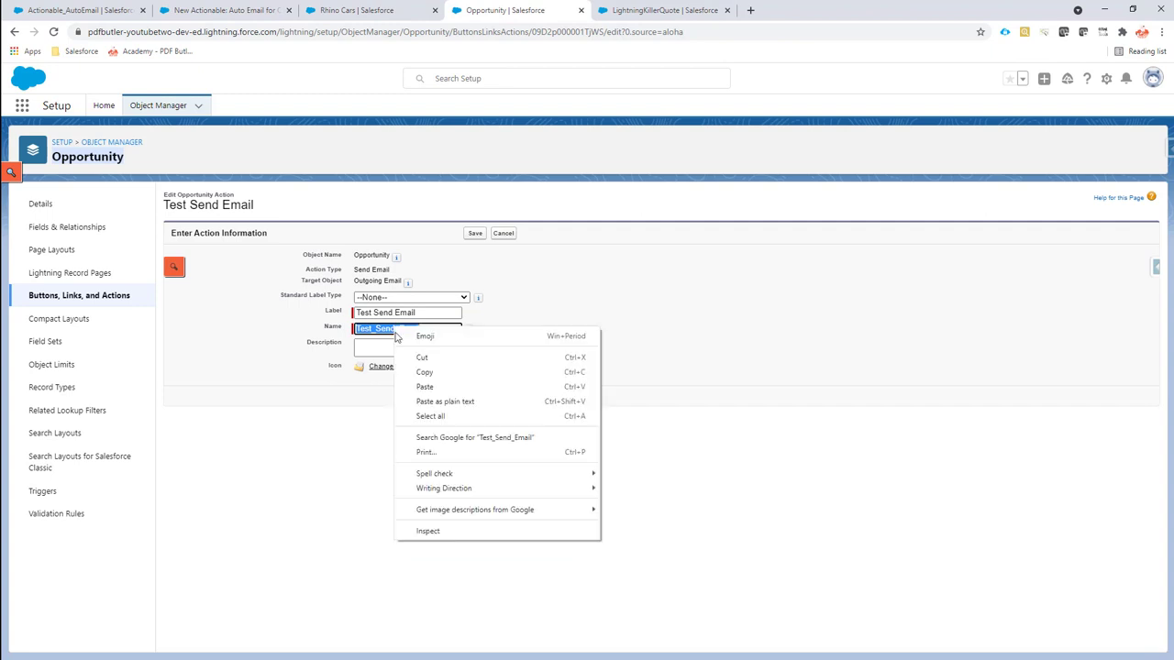
click(443, 373)
click(230, 10)
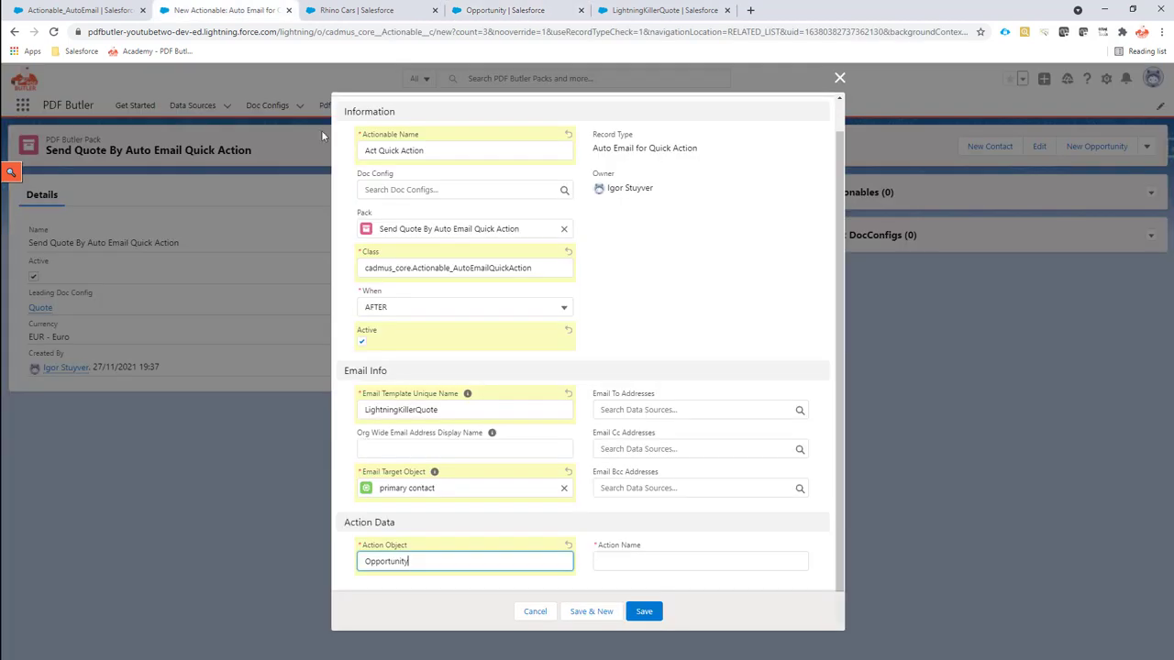
click(606, 559)
key(ctrl+v)
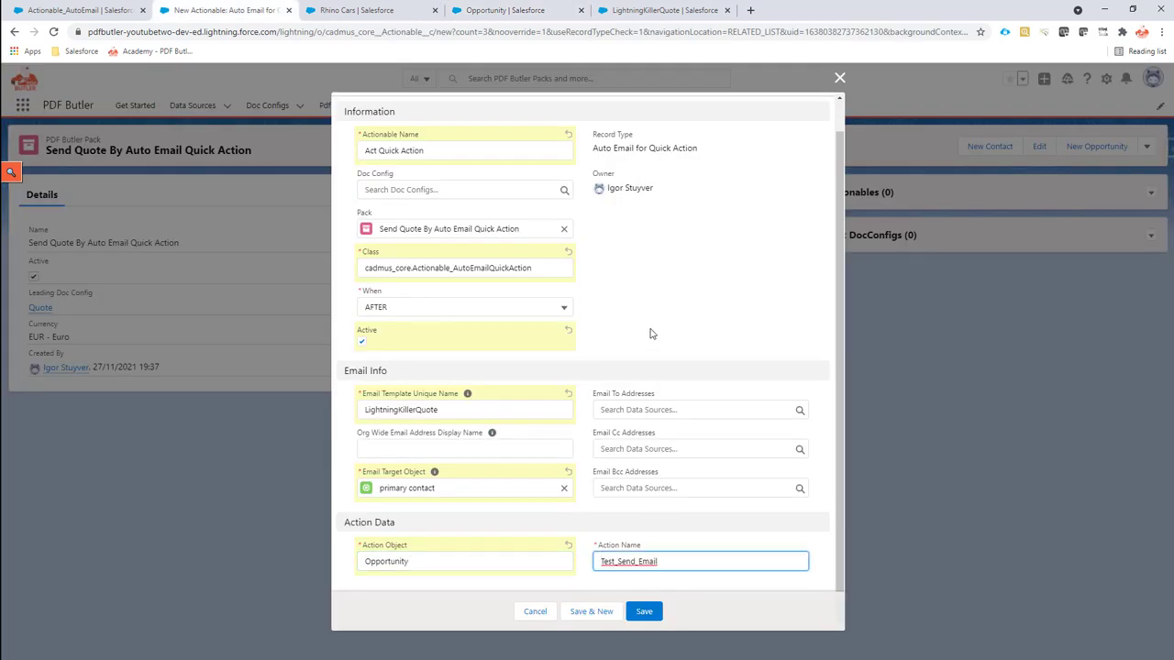
scroll(640, 351, up, 1)
scroll(641, 352, down, 1)
click(647, 612)
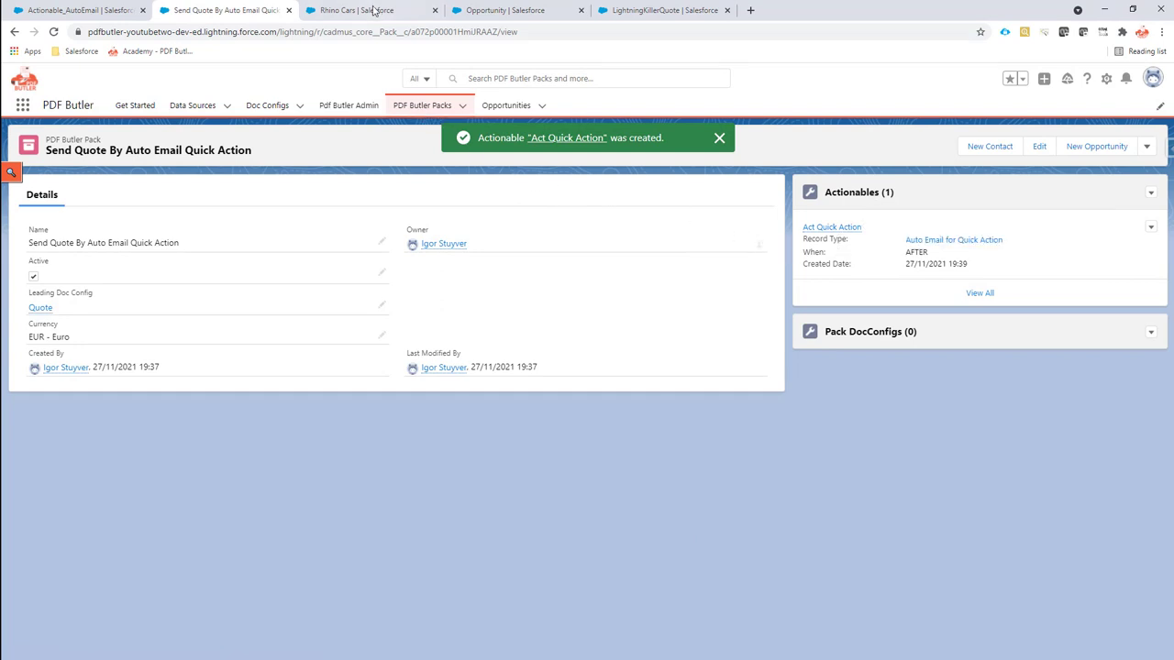
Step: Copy the record ID of the "Send Quote By Auto Email Quick Action" pack from its page address
double_click(435, 33)
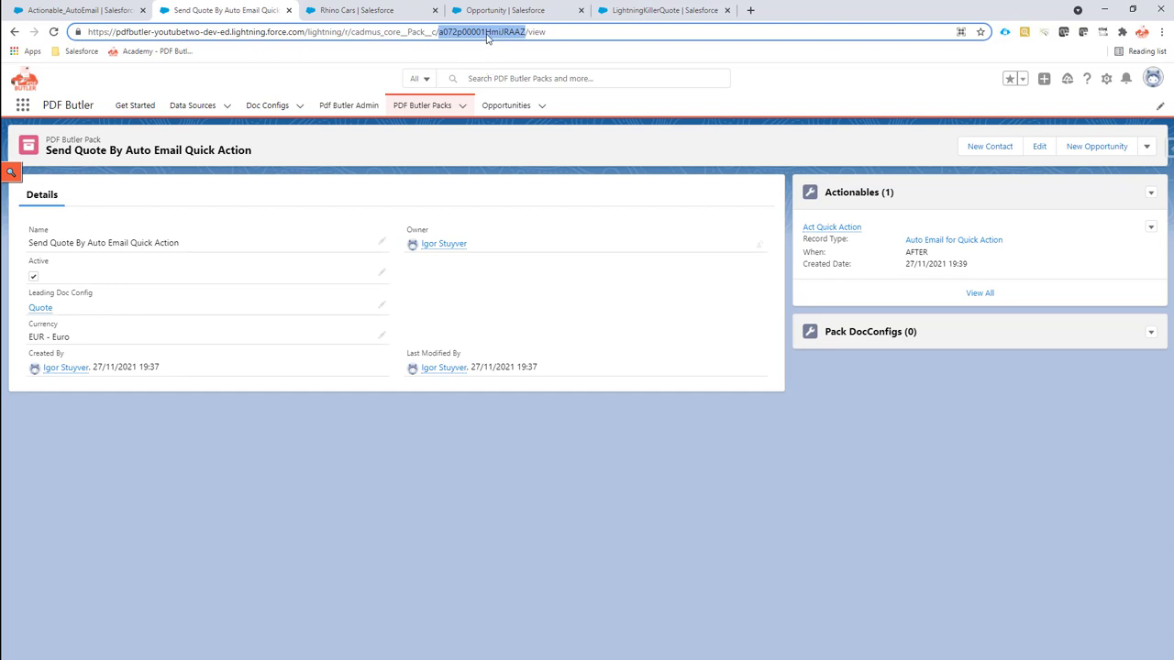
right_click(487, 34)
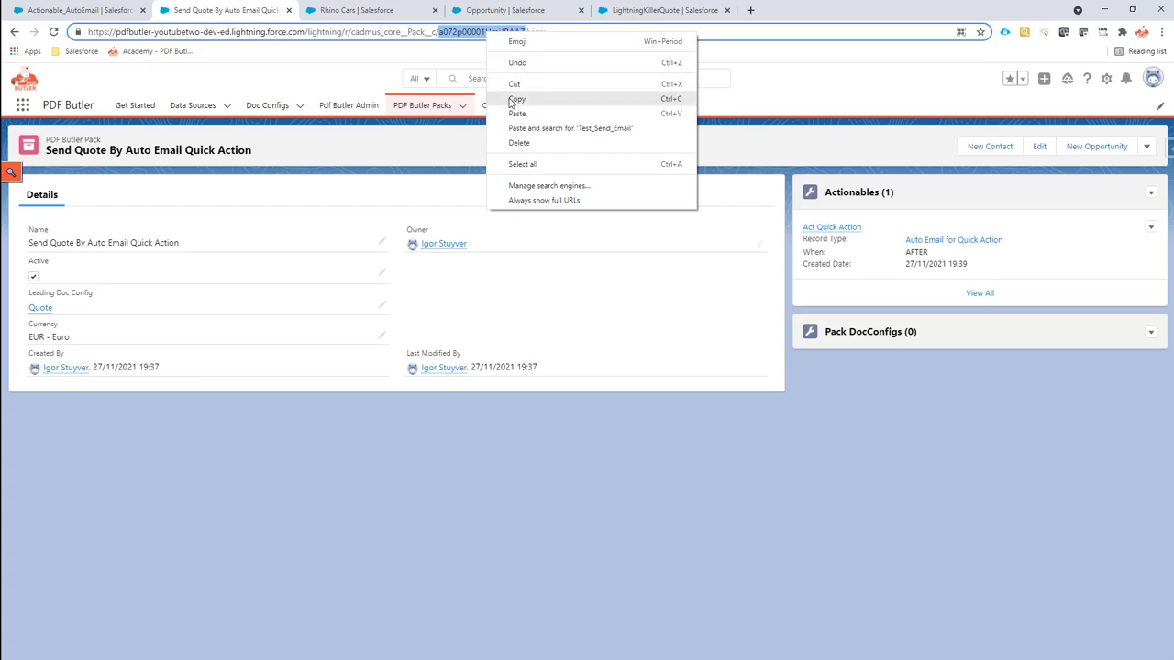
click(515, 99)
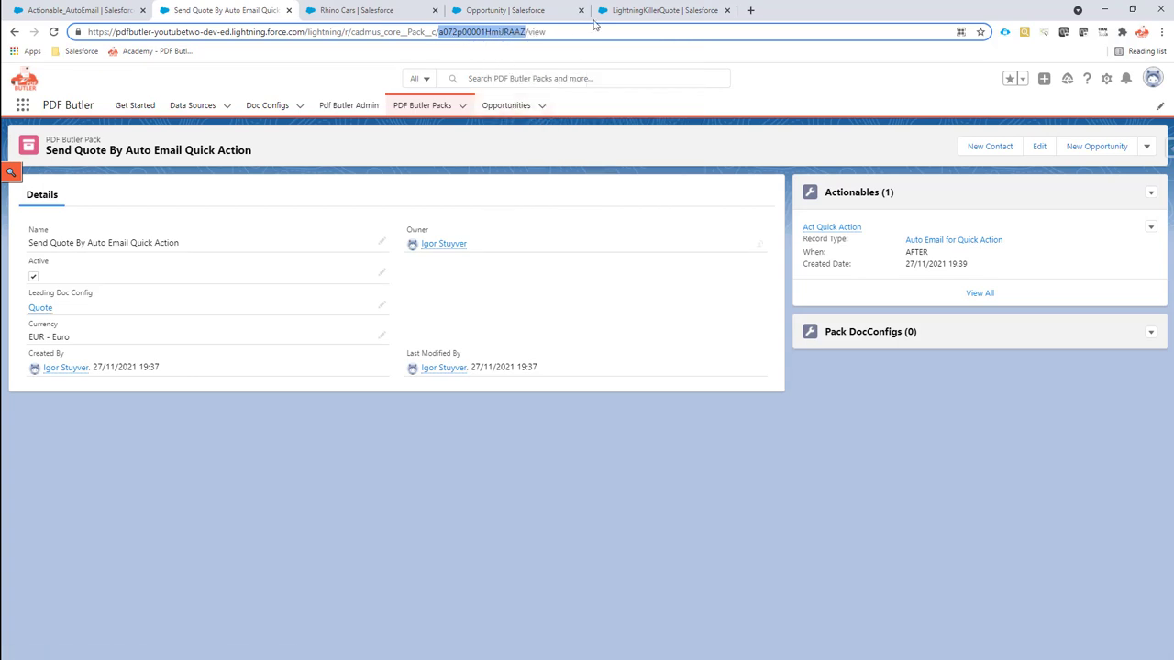
Step: Open the Rhino Cars opportunity's record page for editing in Lightning App Builder
click(491, 11)
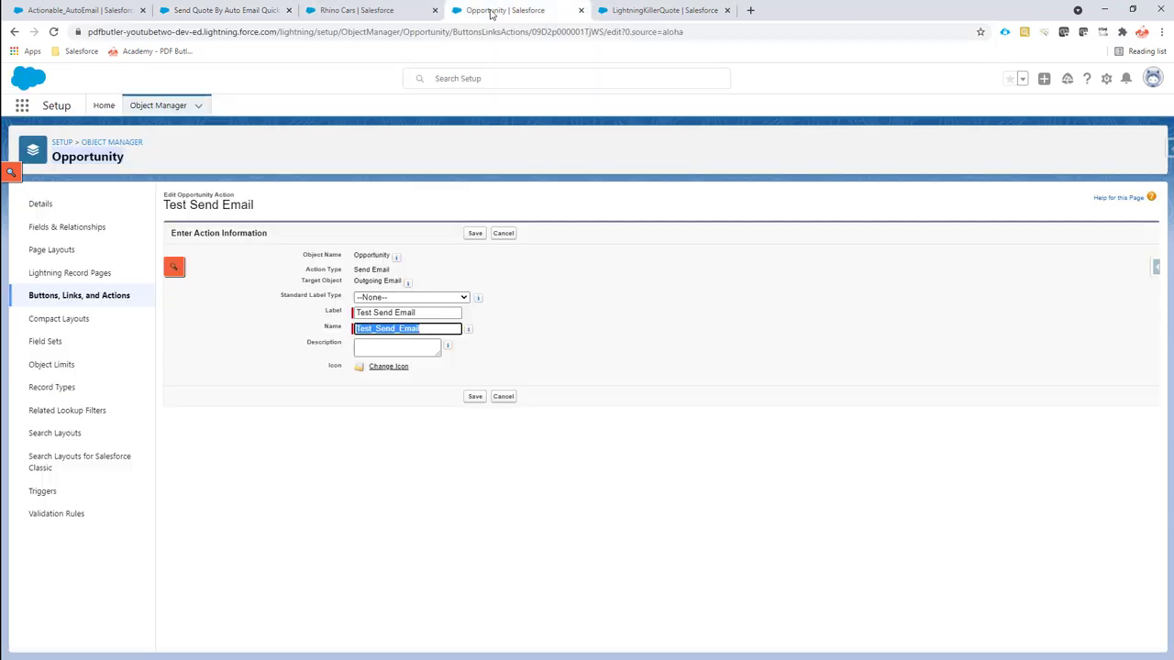
click(364, 11)
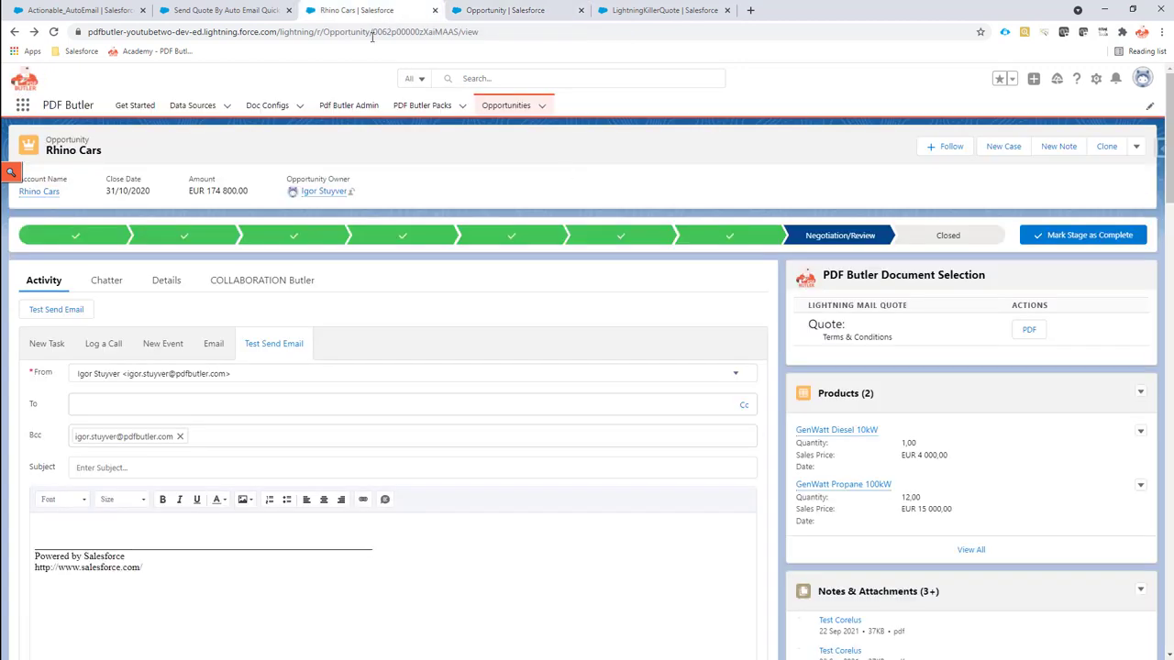
click(1096, 79)
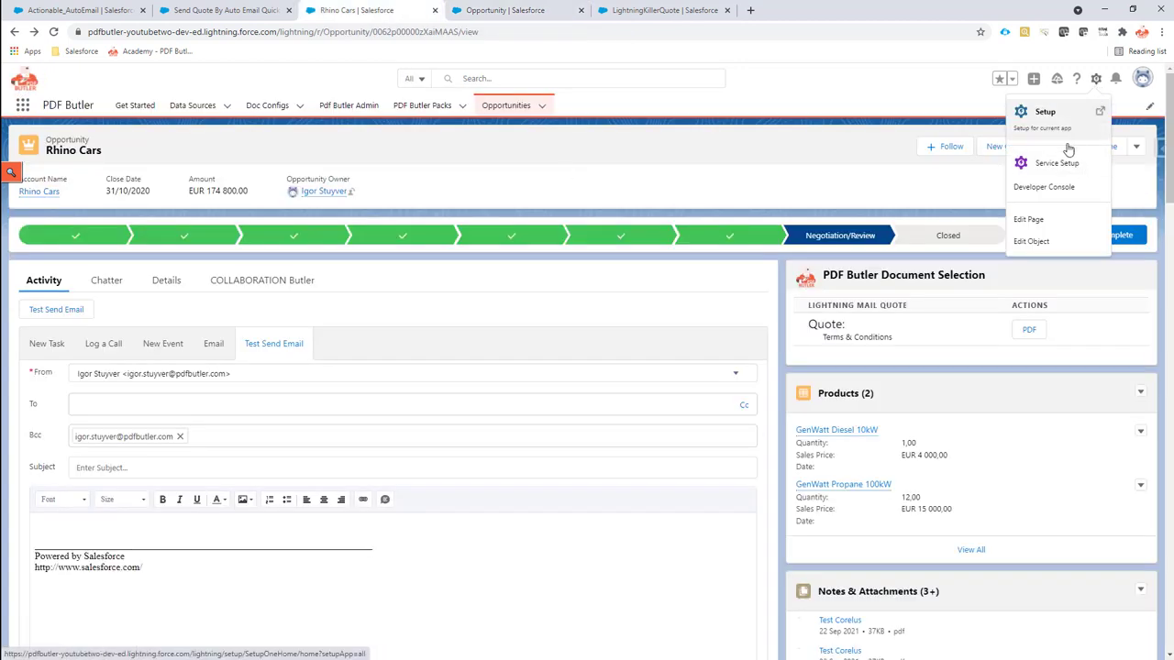
click(1027, 219)
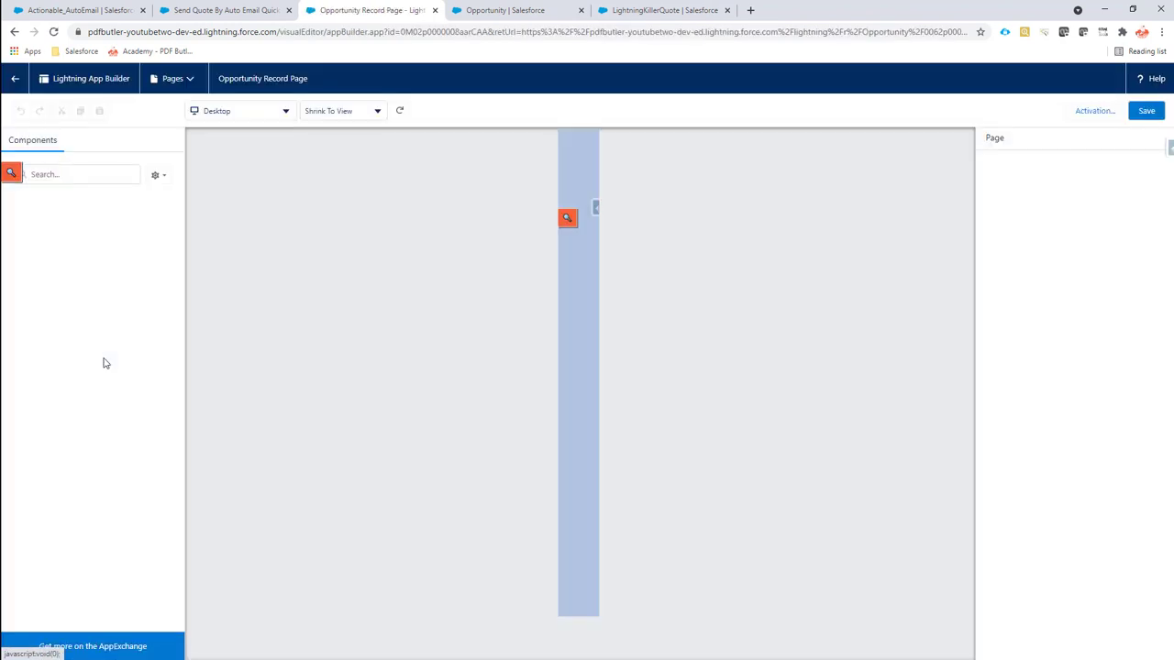
Step: Add the PDF Butler DocConfigs component to the page's Activity tab, between the Test Send Email button and the activity composer
scroll(104, 363, down, 3)
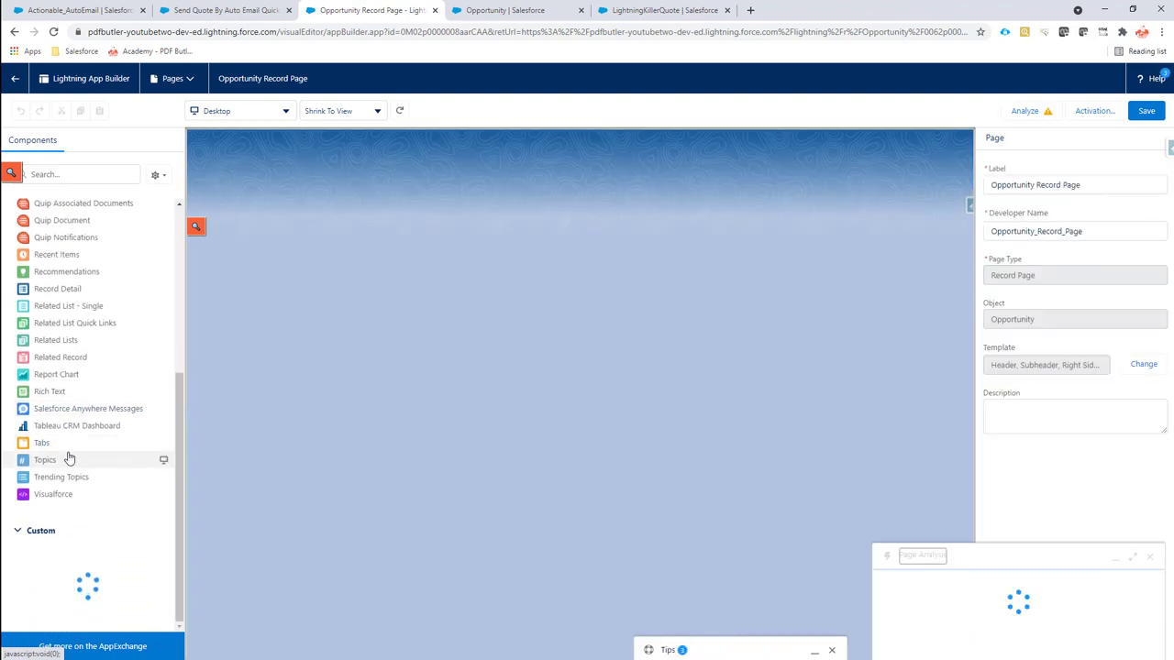
click(1149, 318)
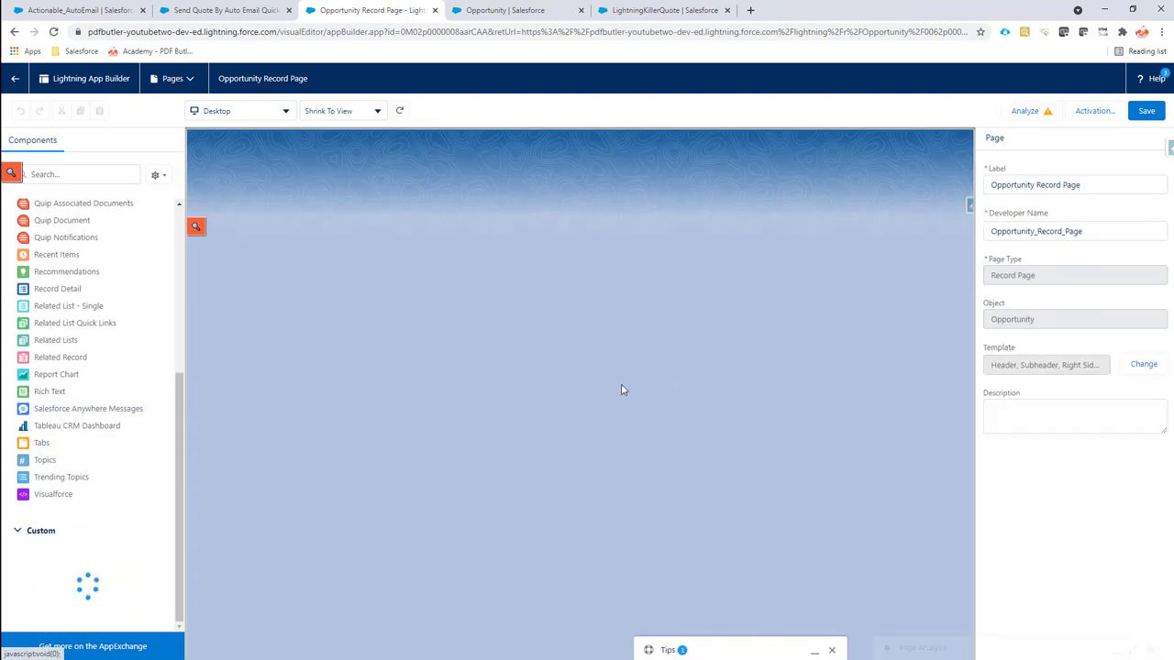
scroll(87, 513, down, 3)
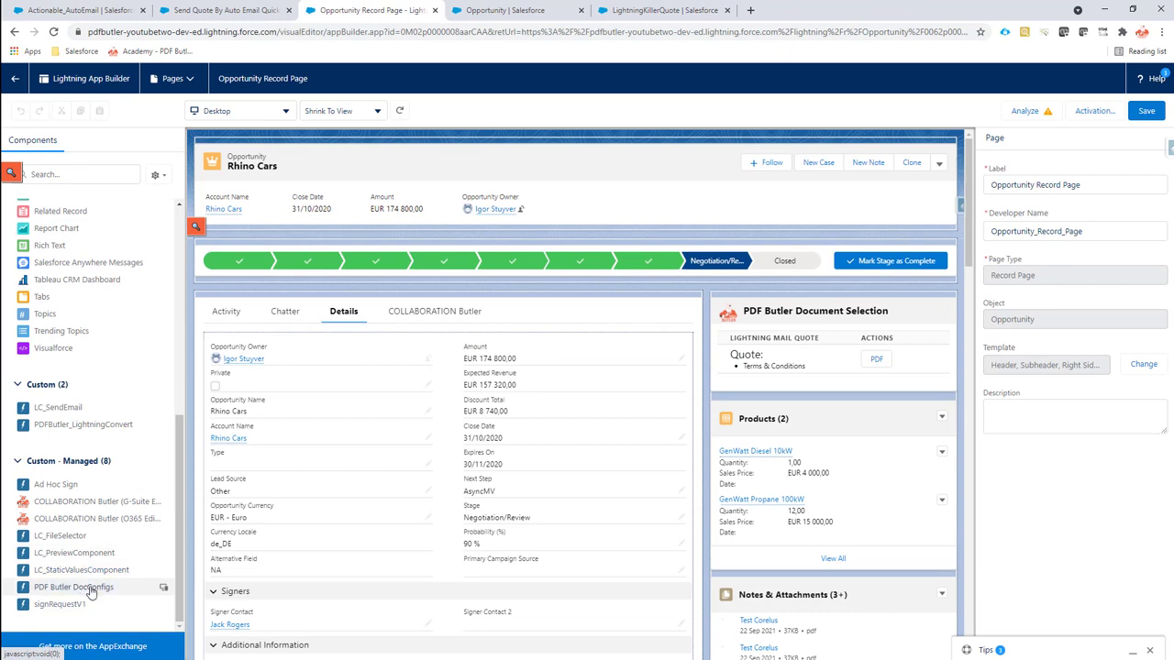
mouse_move(99, 591)
mouse_down()
mouse_move(227, 312)
mouse_move(244, 390)
mouse_up()
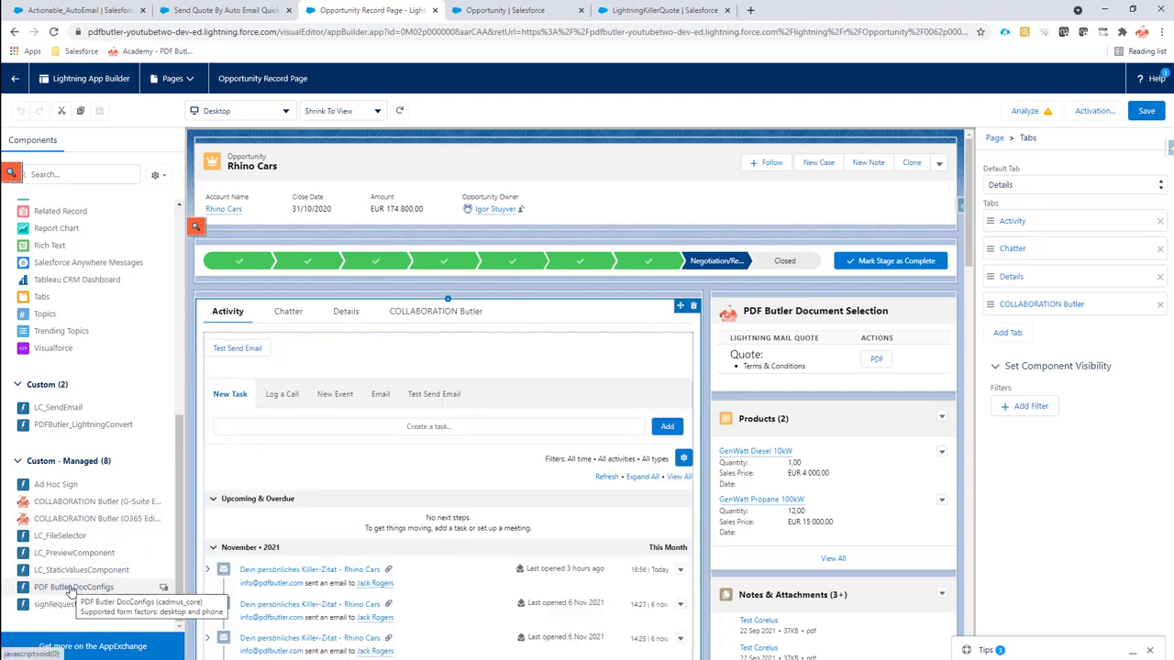
drag(70, 591, 280, 376)
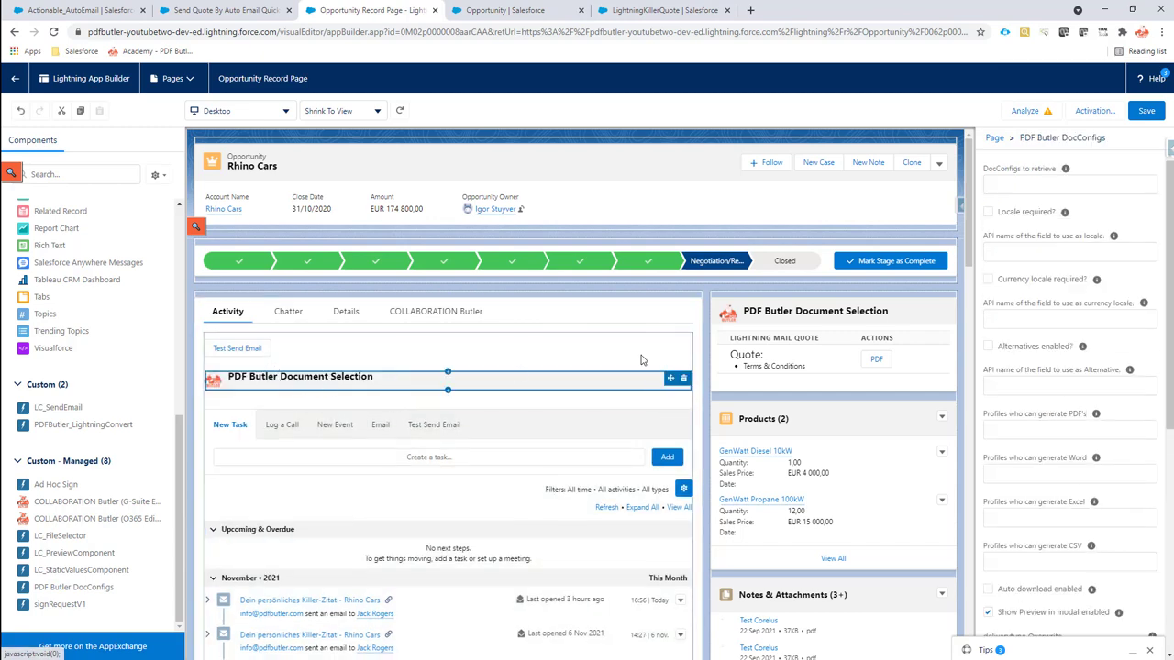
Step: Set the component's Pack Id to a072p00001HmiJRAAZ and its pack name to "Fill Quick Action from LET"
scroll(1032, 271, down, 5)
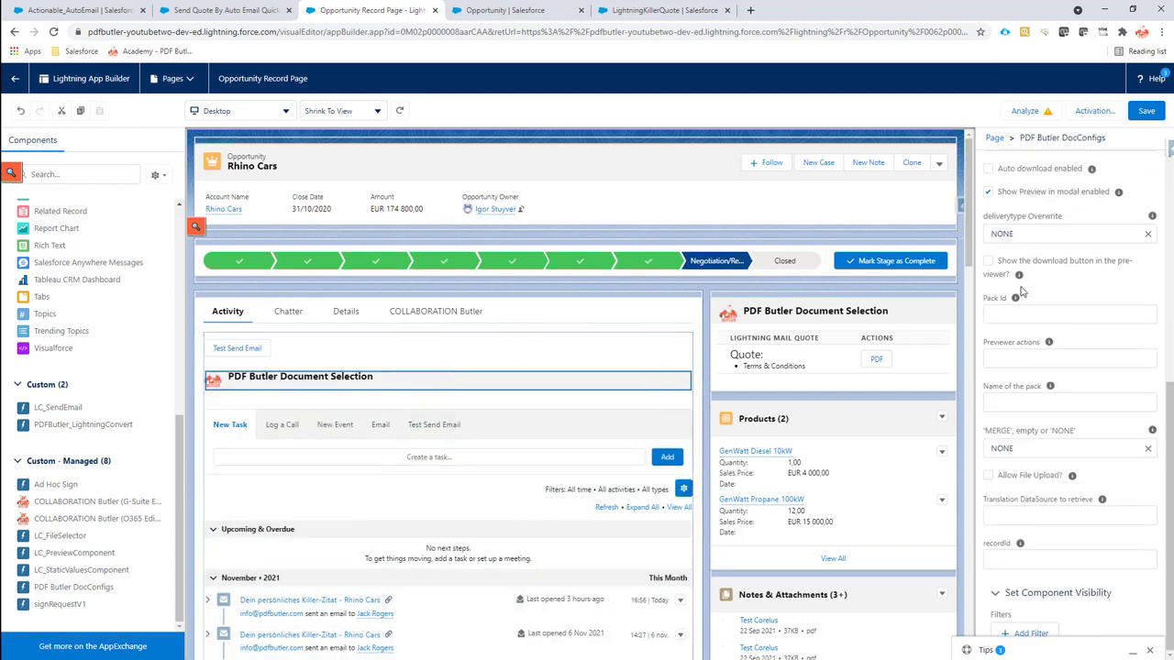
click(1032, 314)
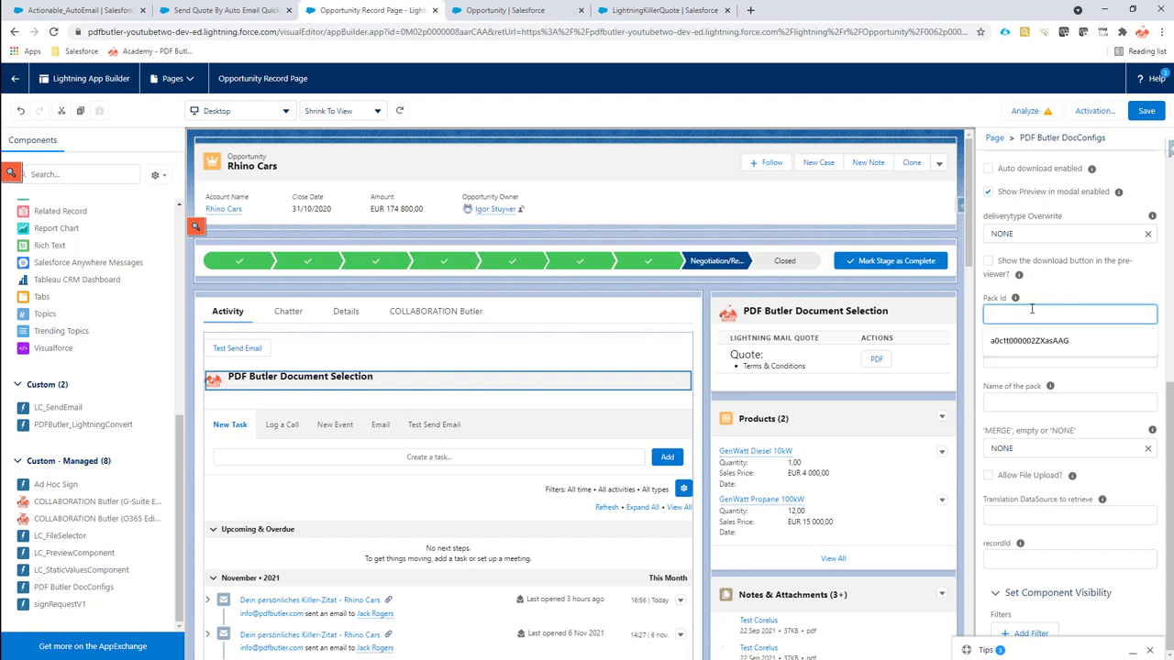
text(a072p0000THmiJRAAZ)
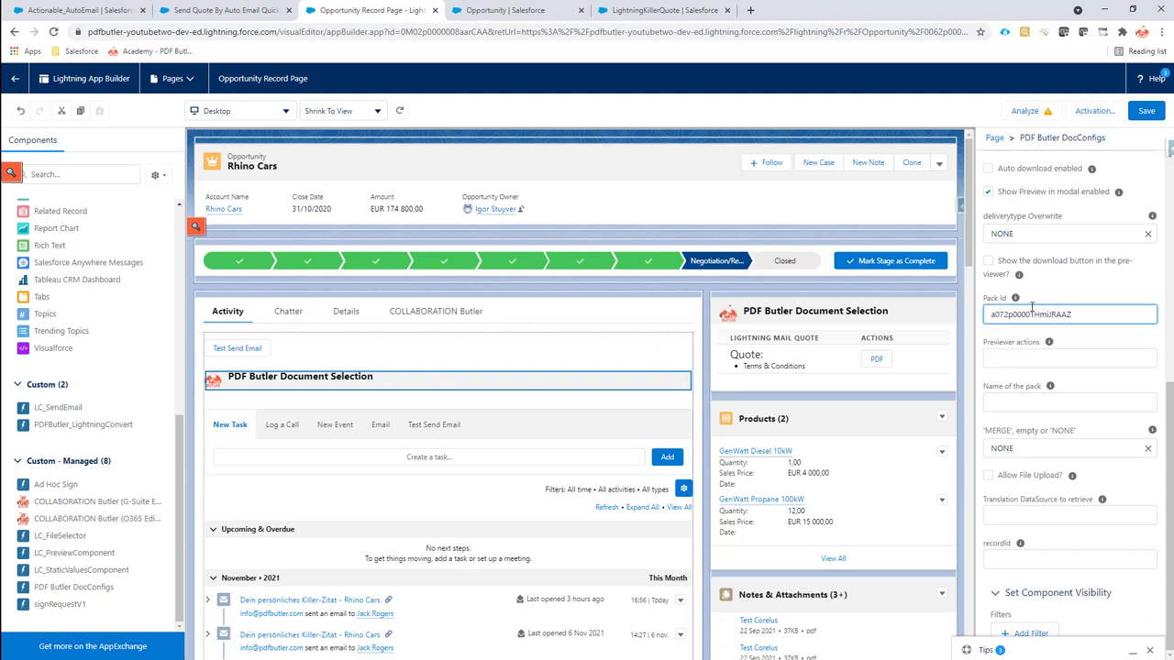
click(1012, 399)
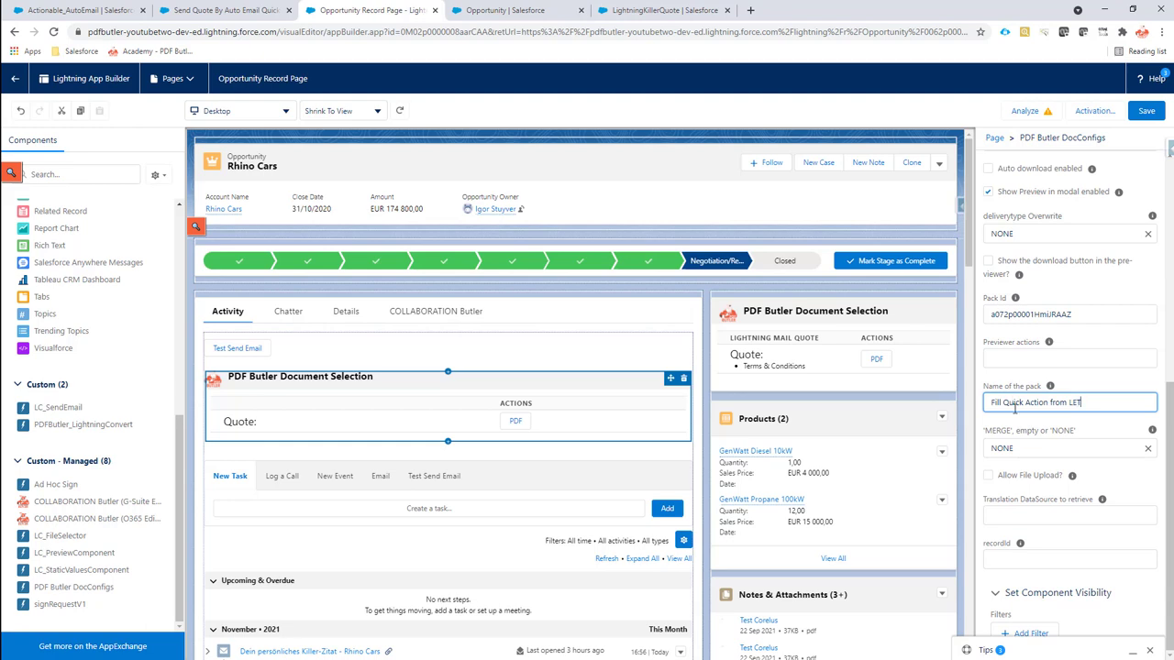
scroll(1072, 402, up, 2)
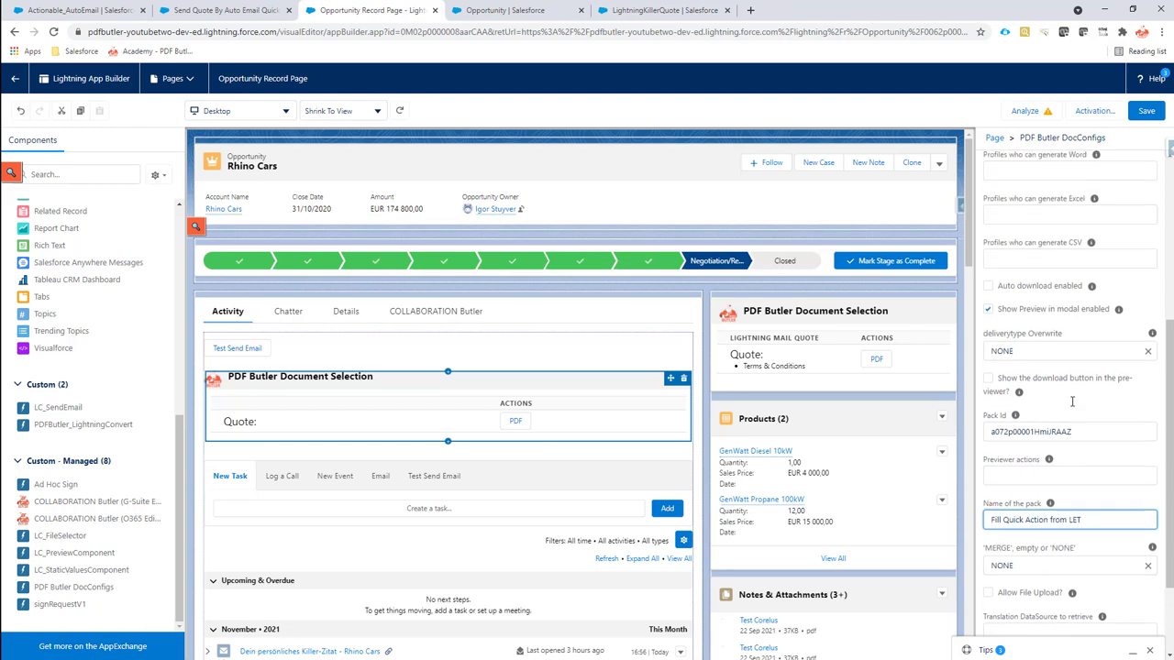
Step: Save the Opportunity record page and return to the Rhino Cars record
click(1146, 111)
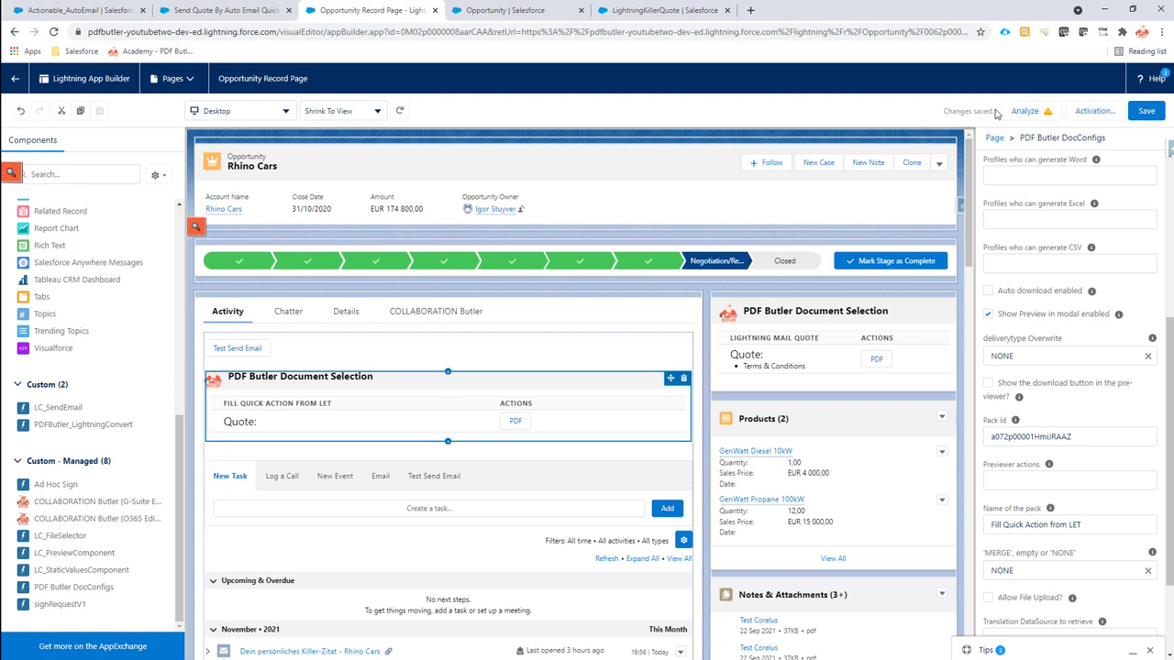
click(15, 83)
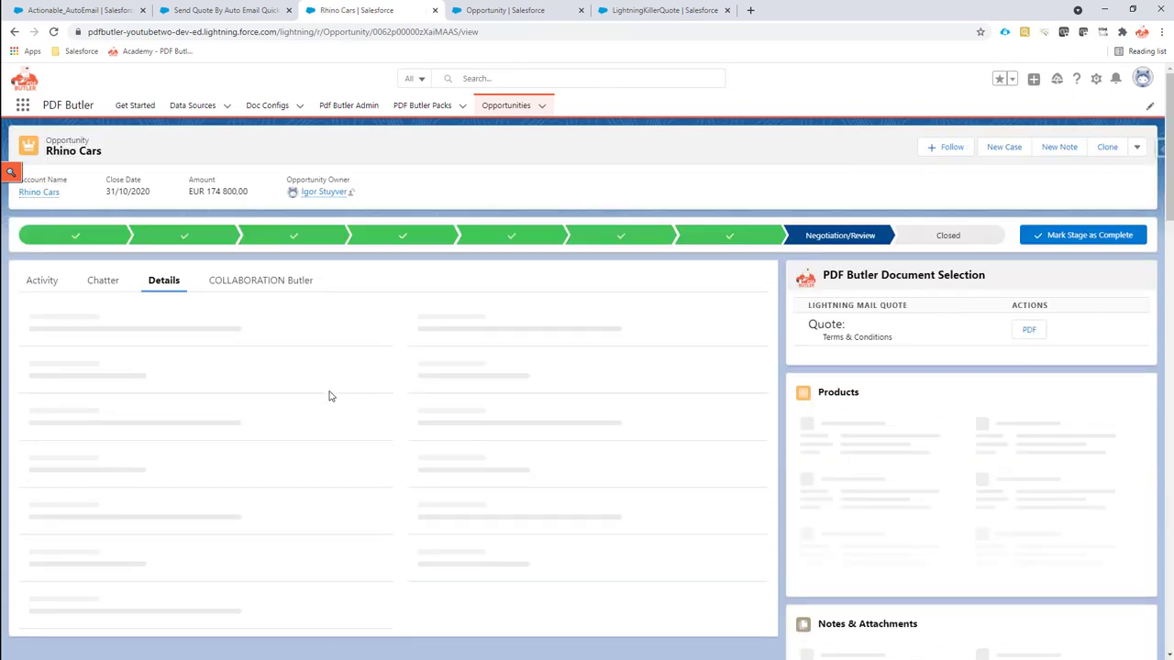
Step: Generate the quote PDF with the Fill Quick Action from LET pack on the Activity tab, and close its document preview
click(43, 281)
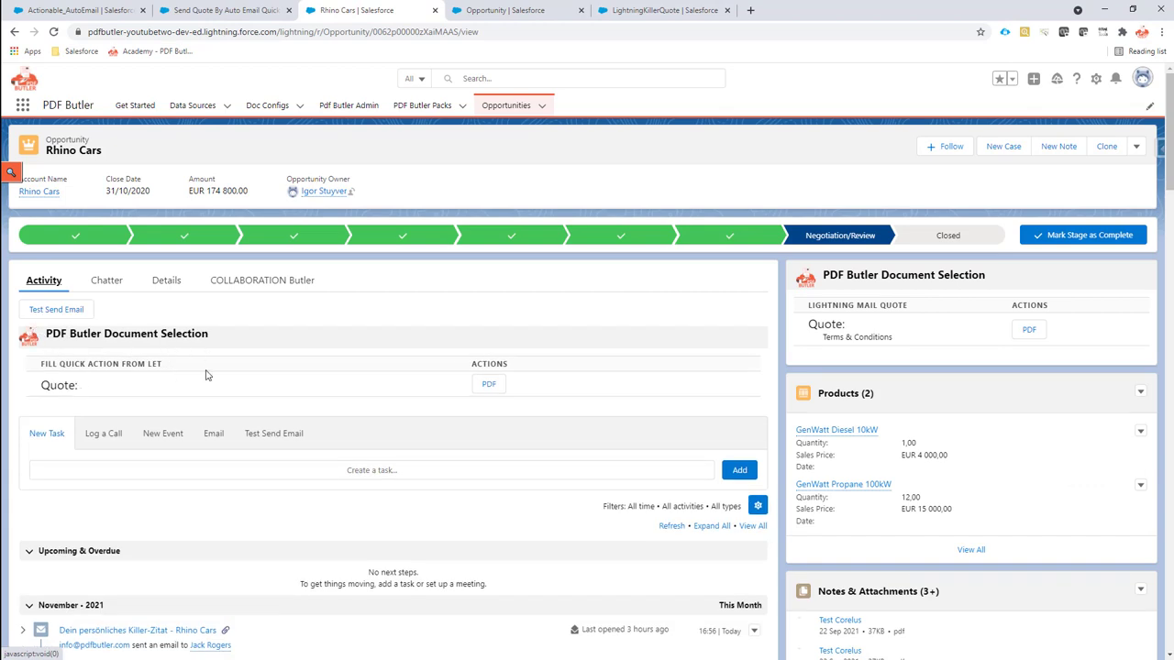
click(489, 386)
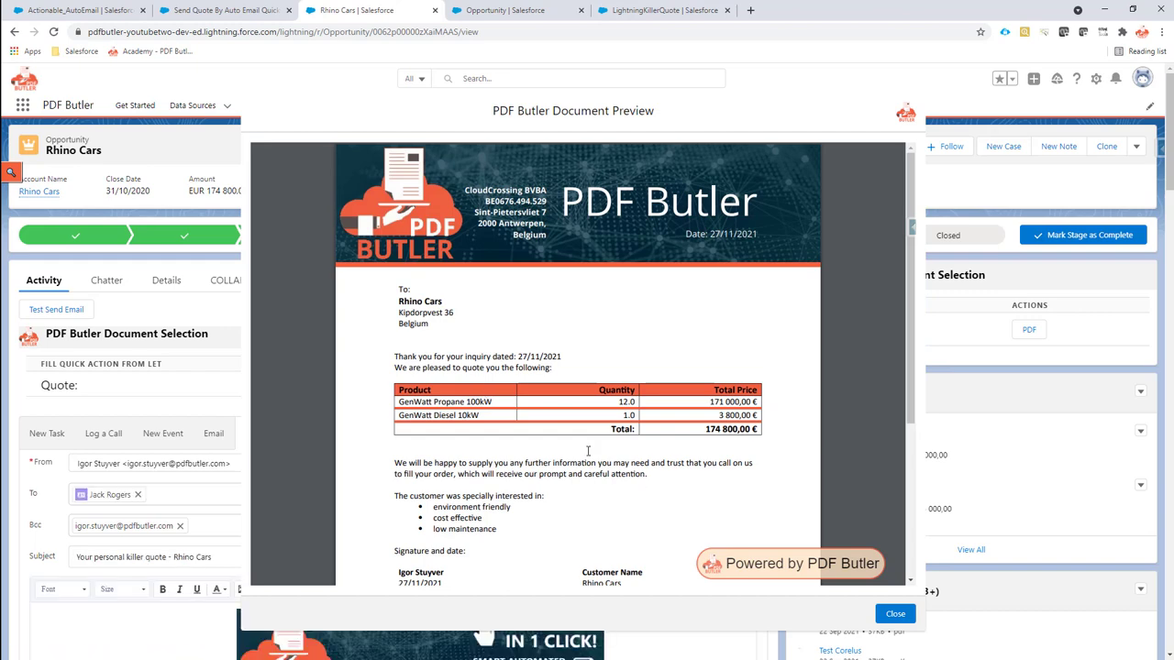
click(896, 613)
Step: Turn off "Show Preview in modal enabled" for the Activity tab's PDF Butler DocConfigs component, save the page and return to the record
click(1095, 83)
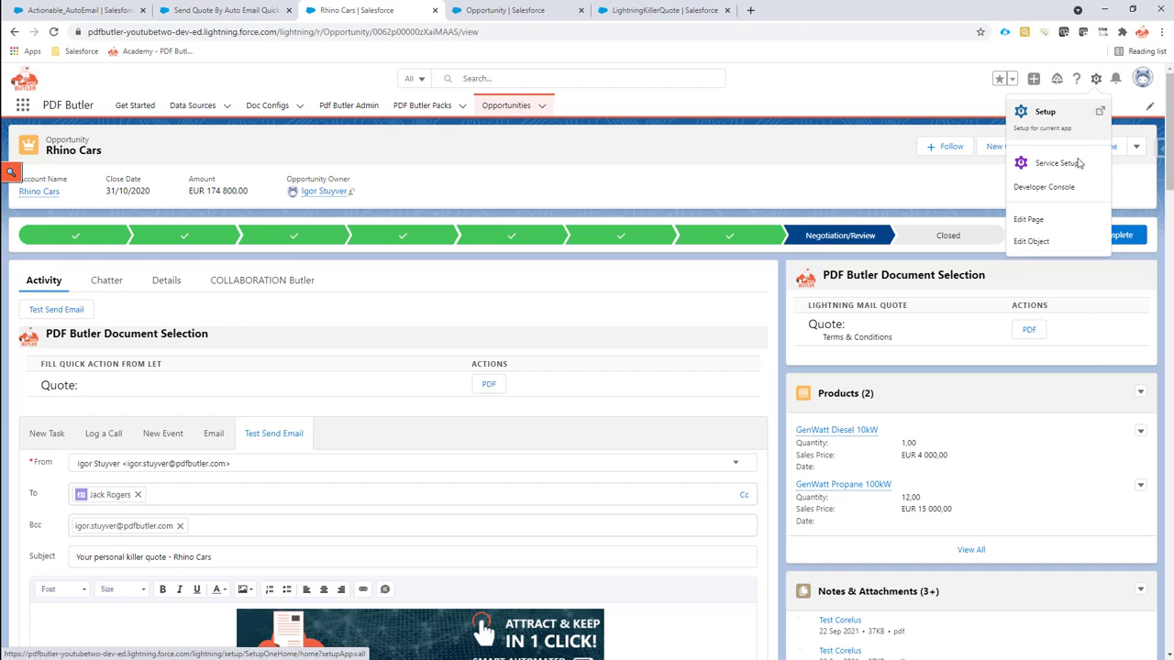
click(1055, 226)
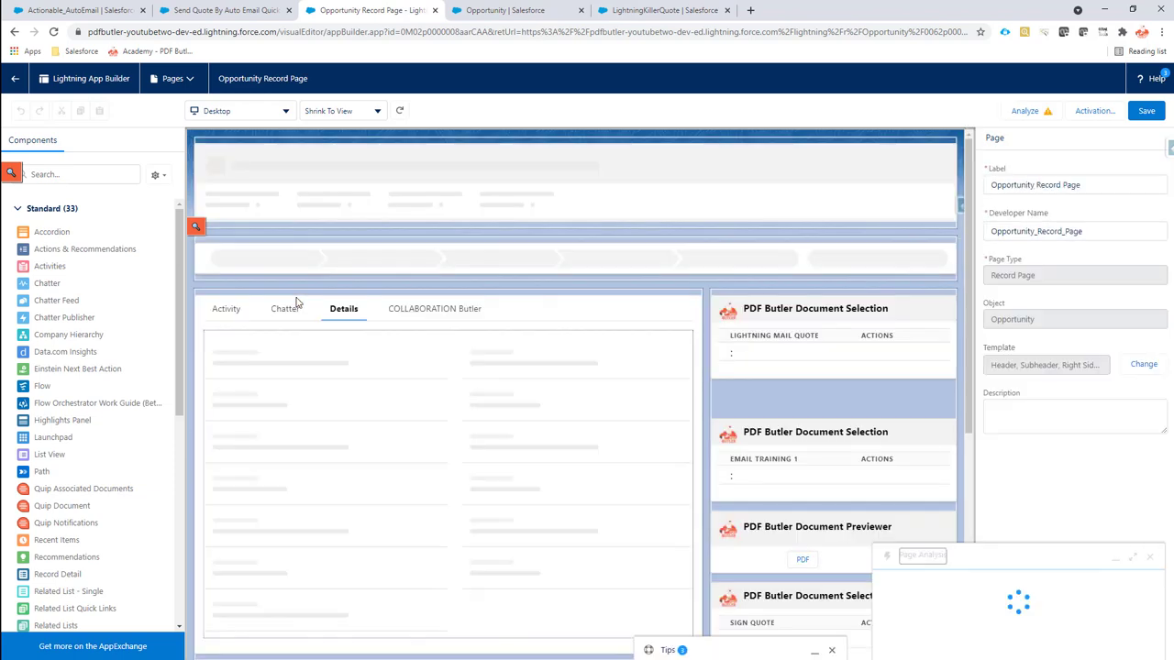
click(229, 313)
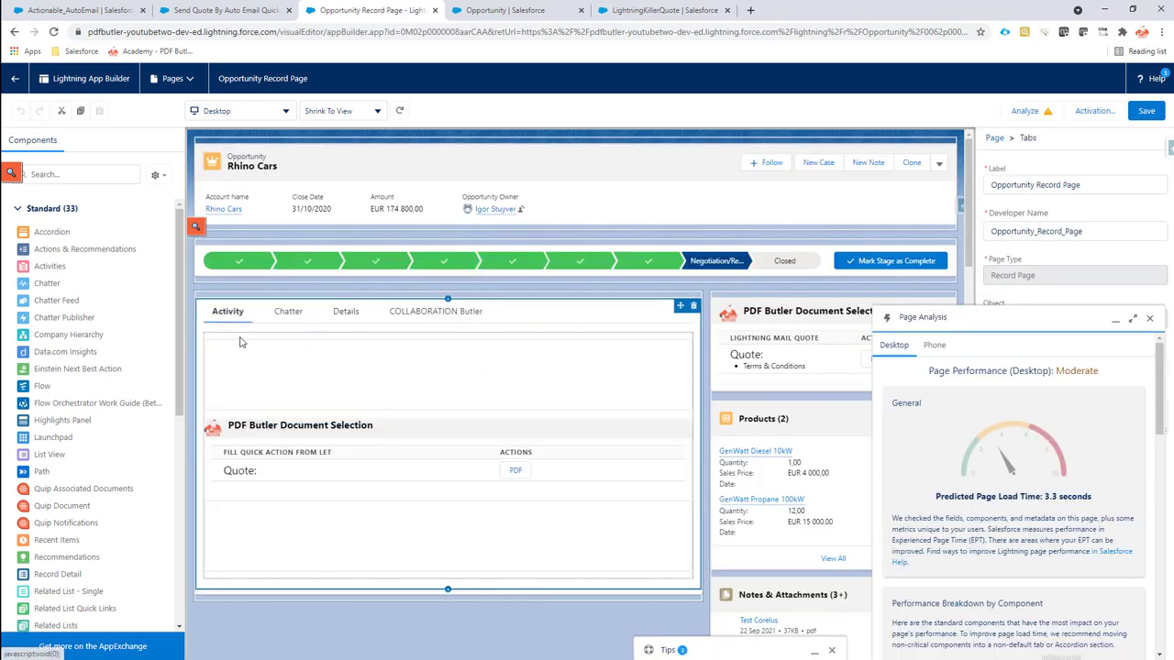
click(734, 354)
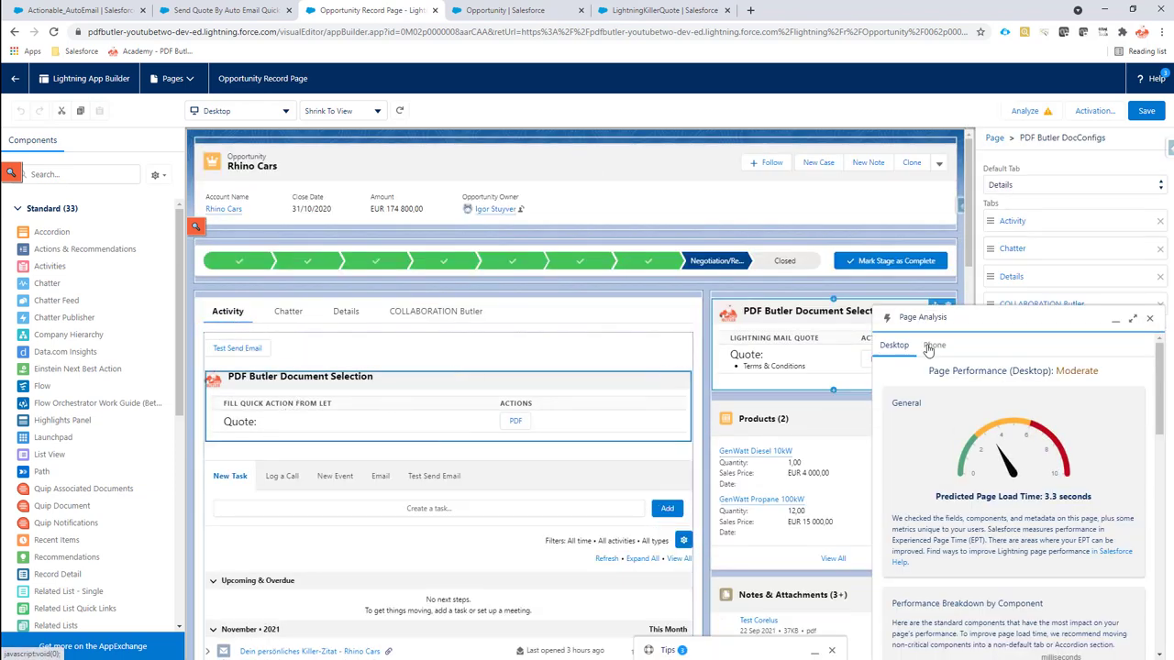
click(1150, 318)
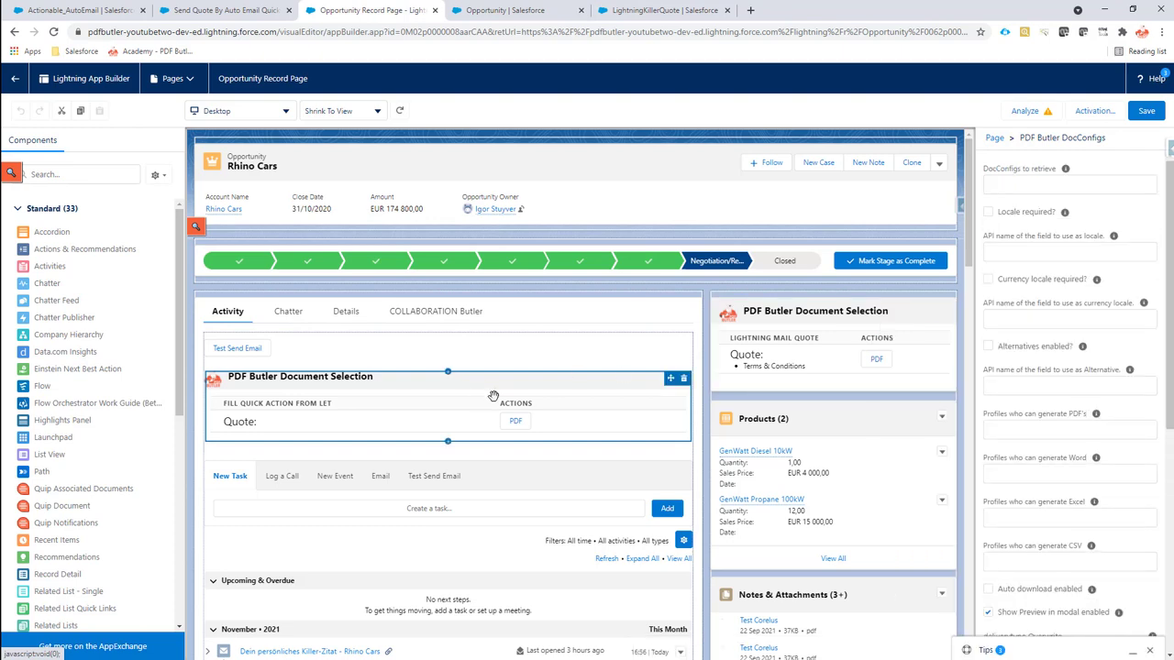
scroll(1080, 385, down, 5)
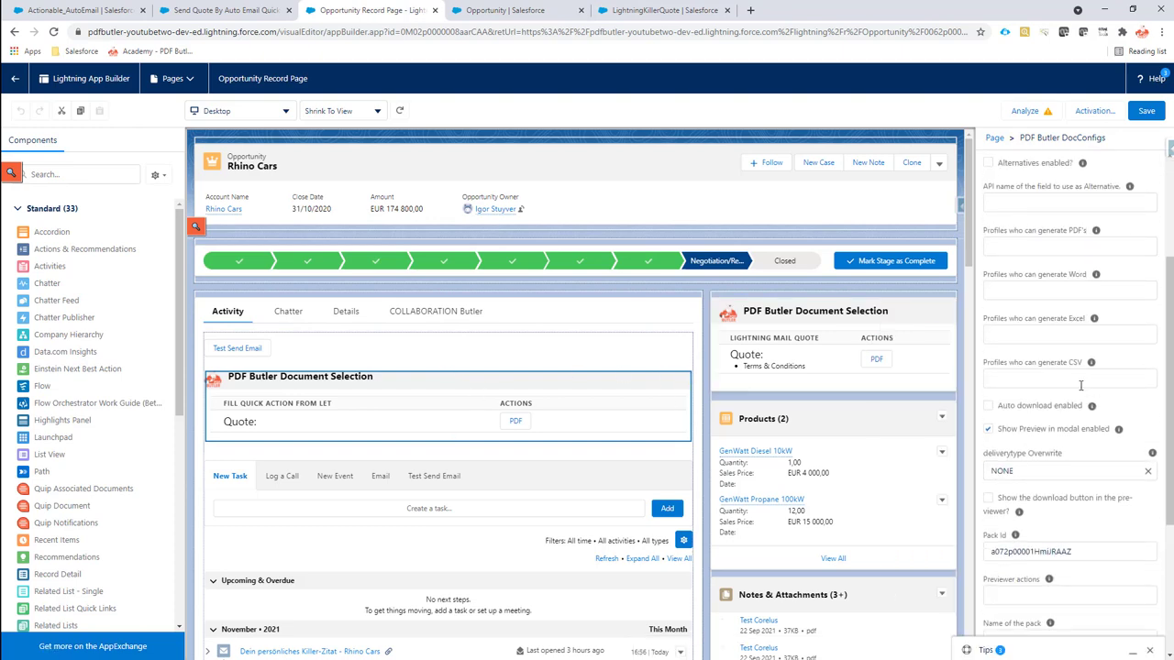
click(1052, 433)
click(1148, 111)
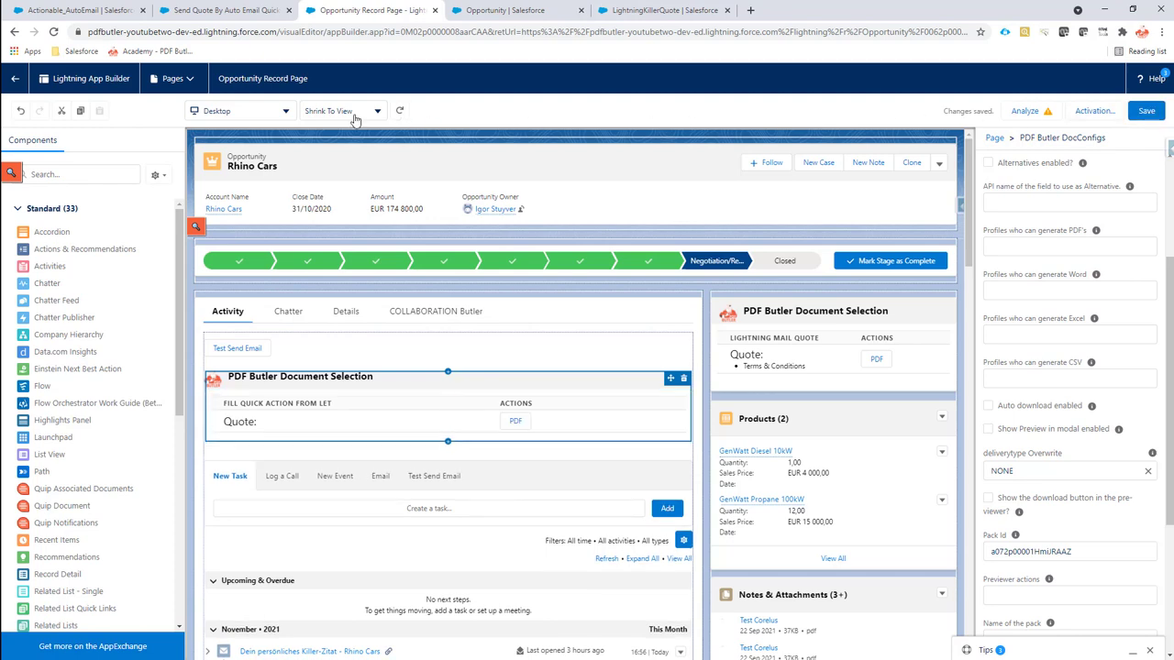
click(15, 80)
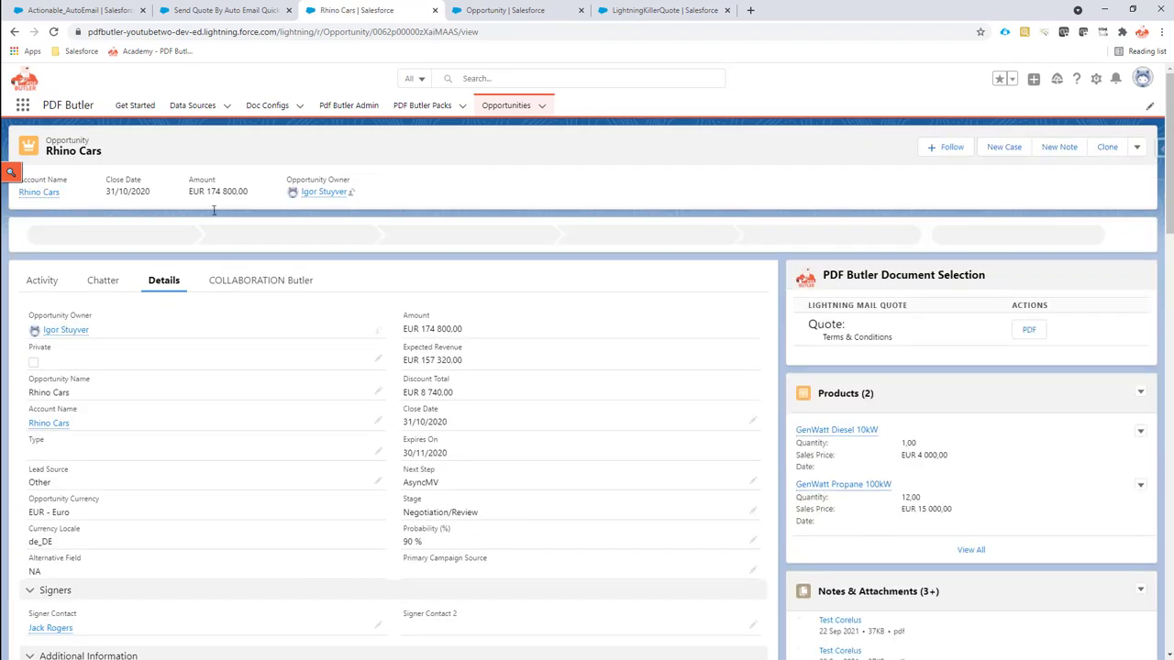
Step: Generate the quote PDF from the Fill Quick Action from LET pack on the Activity tab, and review the Test Send Email draft's fields and body
click(45, 281)
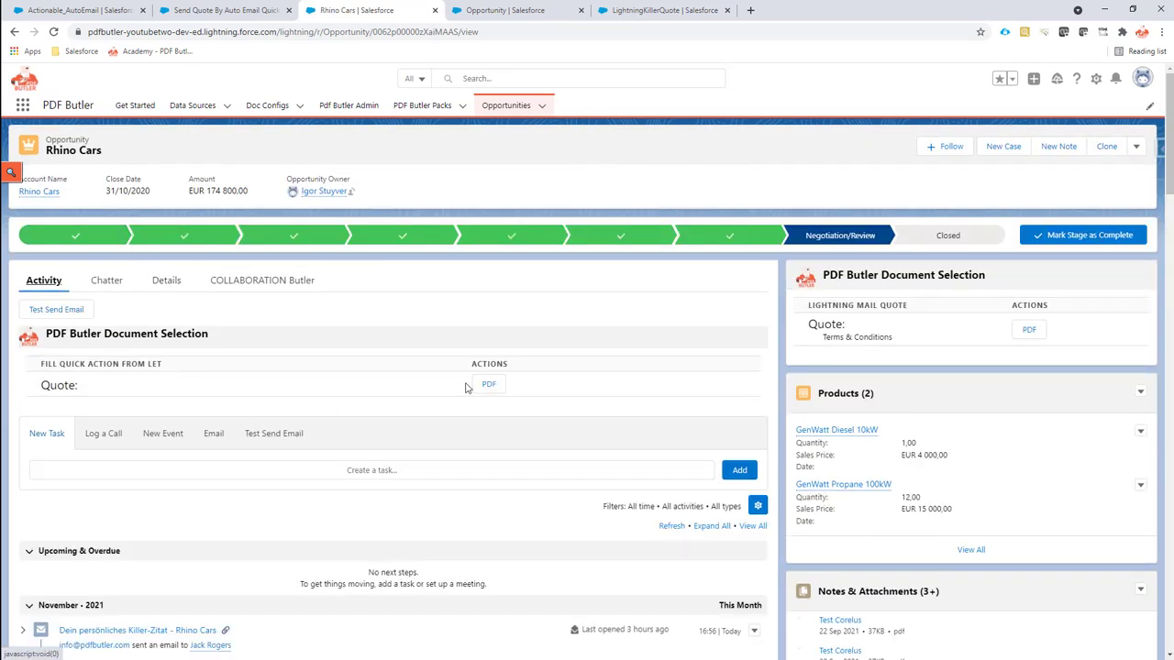
click(488, 385)
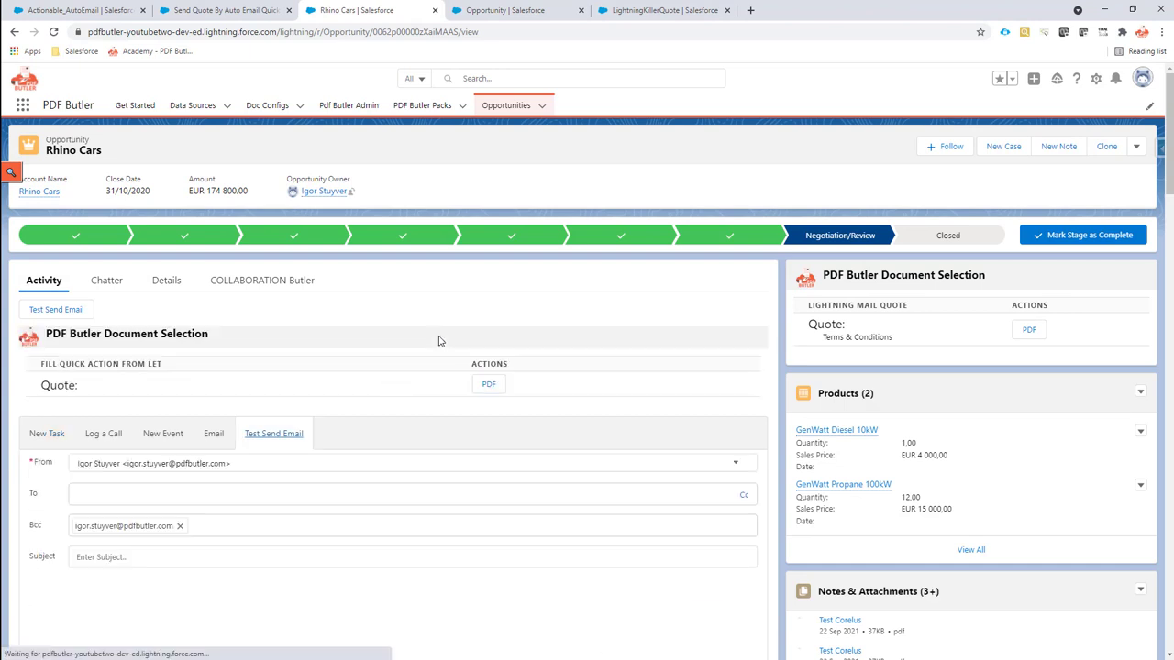
scroll(377, 379, down, 3)
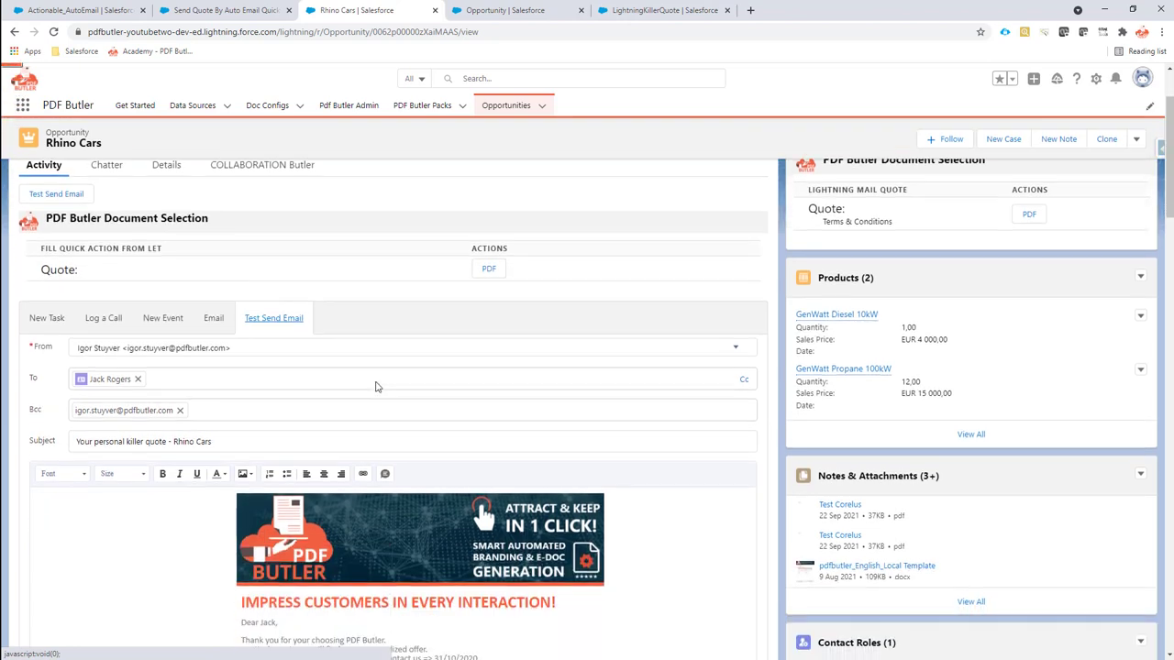
scroll(375, 380, down, 1)
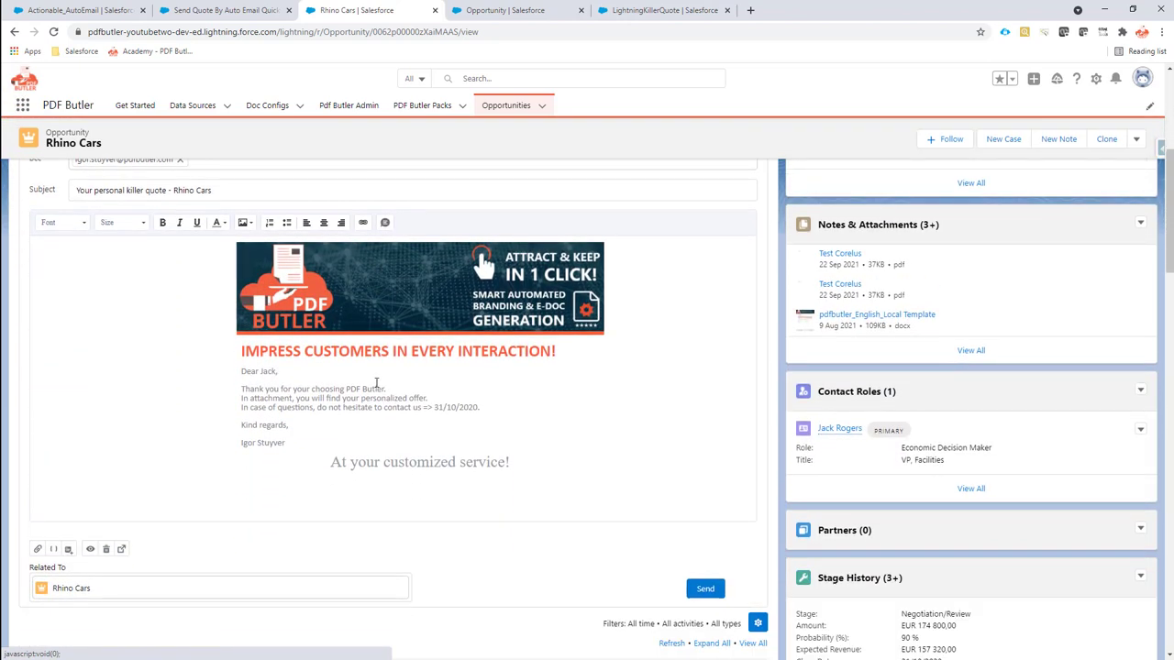
scroll(375, 381, up, 1)
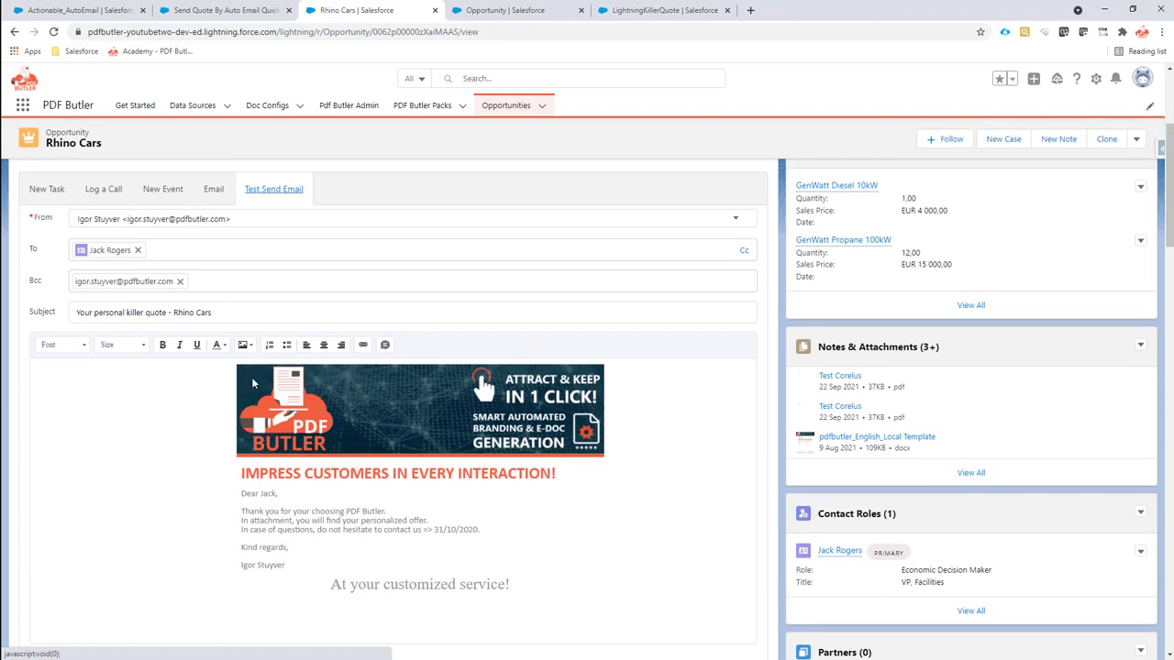
scroll(317, 490, up, 1)
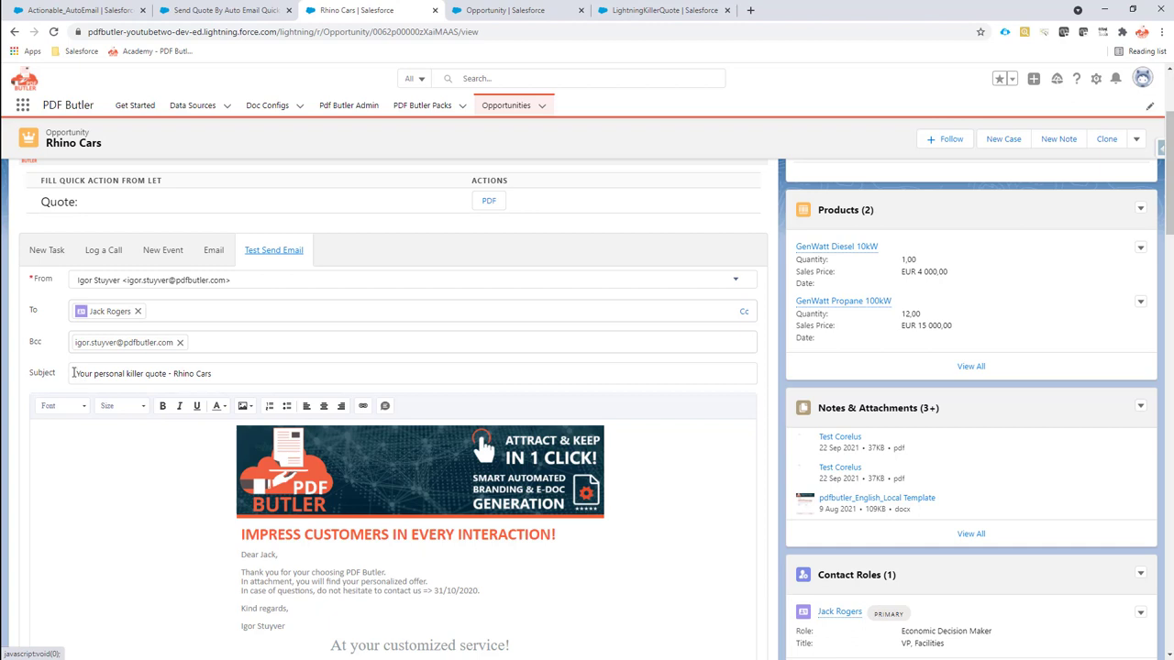
Step: Check the draft's subject and insert a new line below the greeting in the email body
drag(73, 373, 226, 380)
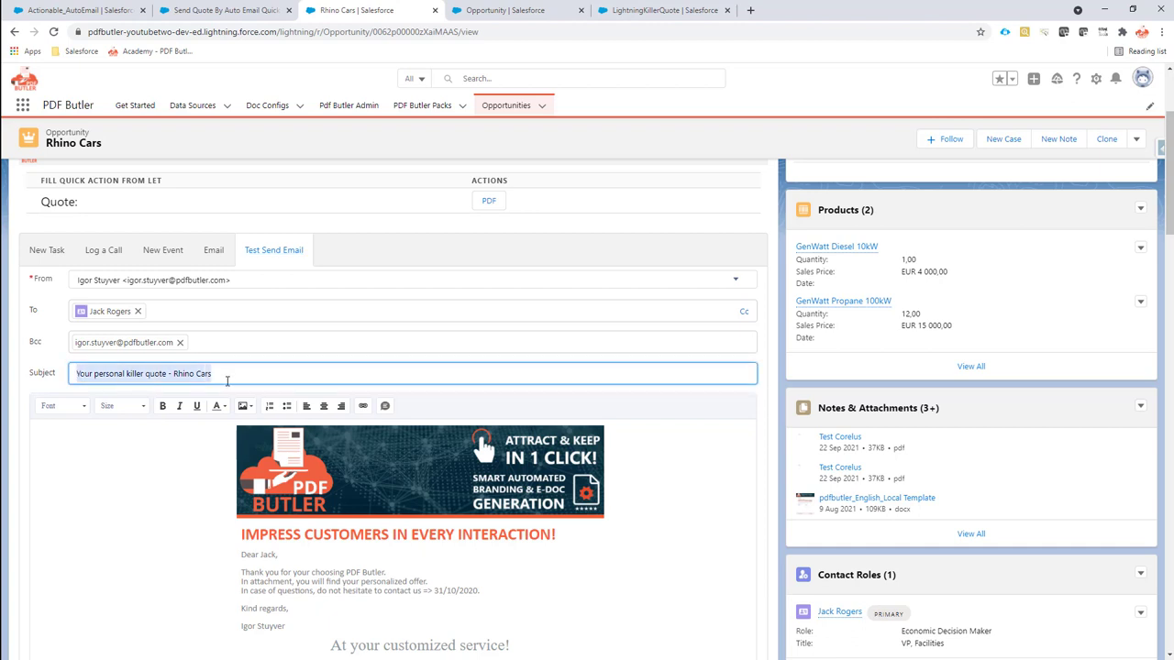
click(297, 555)
key(Return)
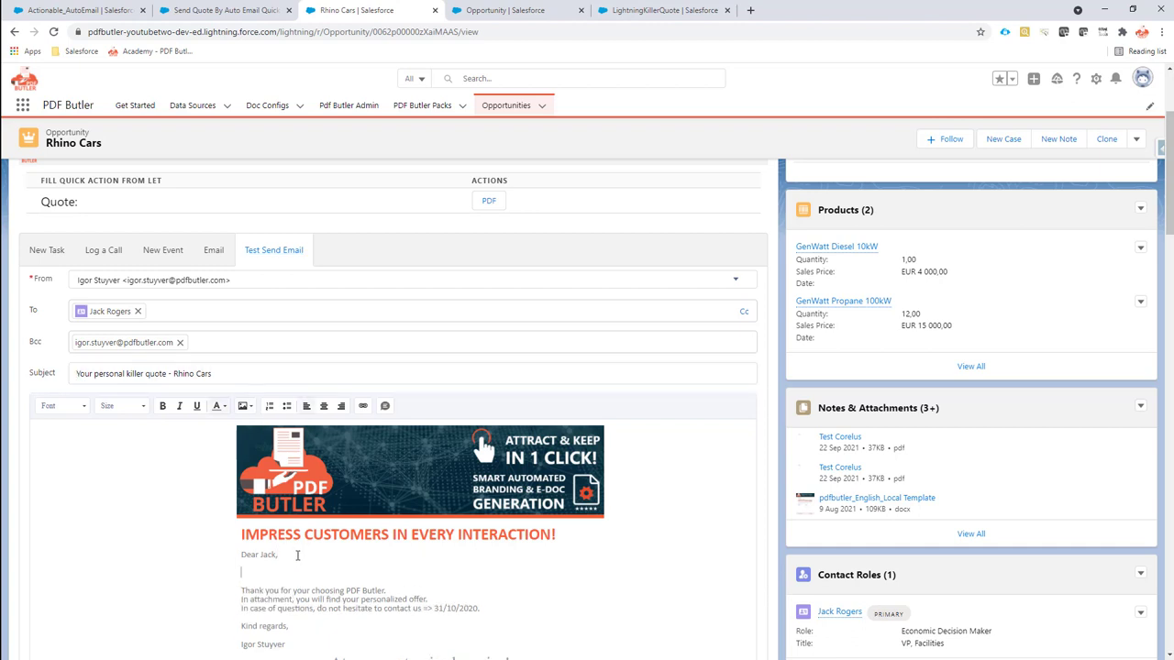